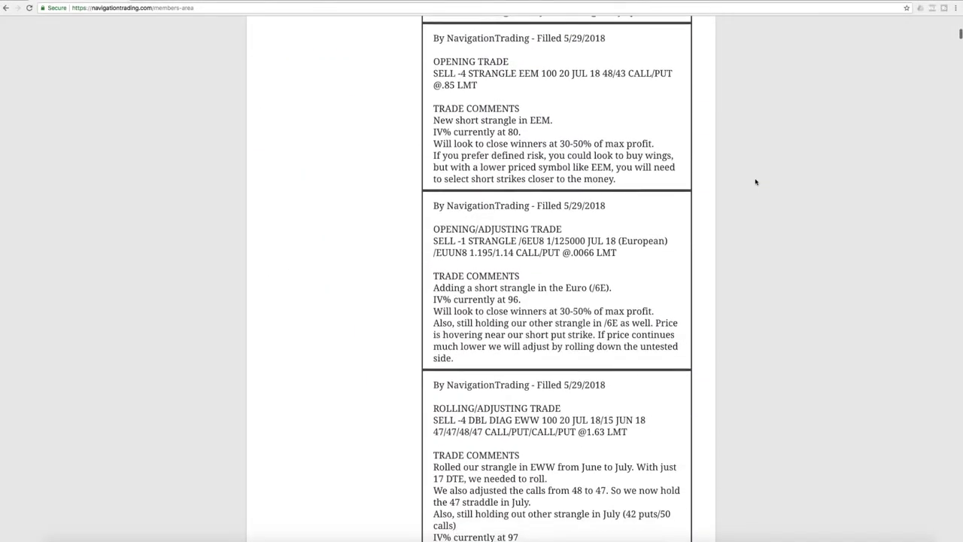
- Highlight the 5/29 EWW roll's fill date, June-to-July roll, 17 DTE, 48-to-47 call and July 47 straddle
scroll(755, 182, "down", 4)
scroll(745, 182, "up", 2)
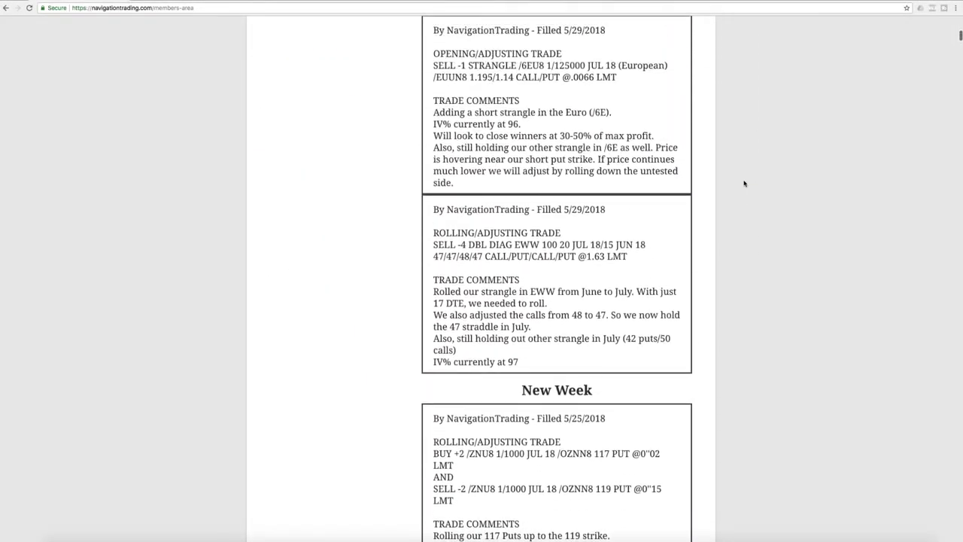
scroll(744, 183, "up", 2)
scroll(728, 252, "down", 1)
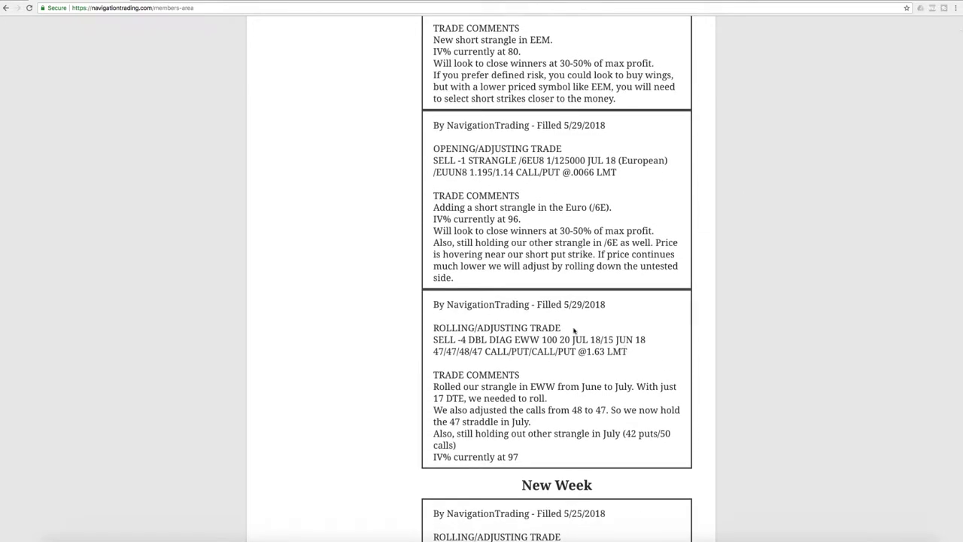
left_click_drag(563, 304, 582, 304)
left_click_drag(433, 327, 573, 327)
left_click_drag(515, 340, 556, 340)
left_click_drag(571, 386, 620, 386)
left_click_drag(466, 398, 431, 400)
left_click_drag(572, 410, 607, 410)
left_click_drag(451, 421, 543, 424)
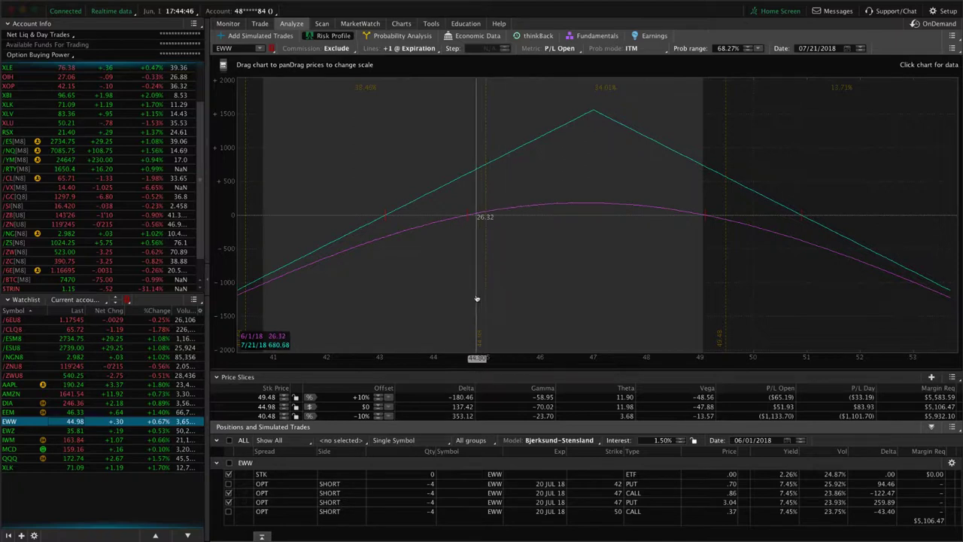
- Reset the EWW Analyze page to its defaults
left_click(229, 484)
left_click(228, 493)
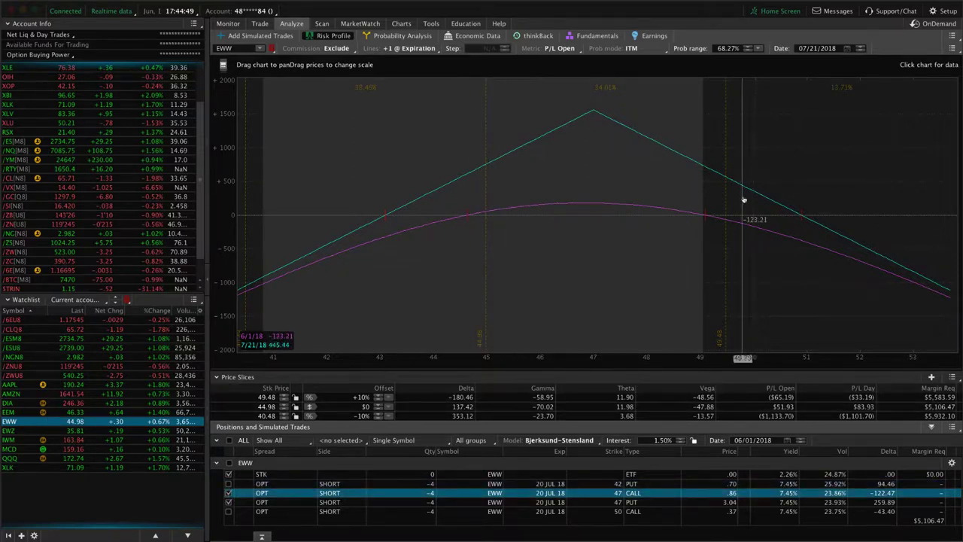
left_click(952, 36)
left_click(940, 58)
left_click(514, 58)
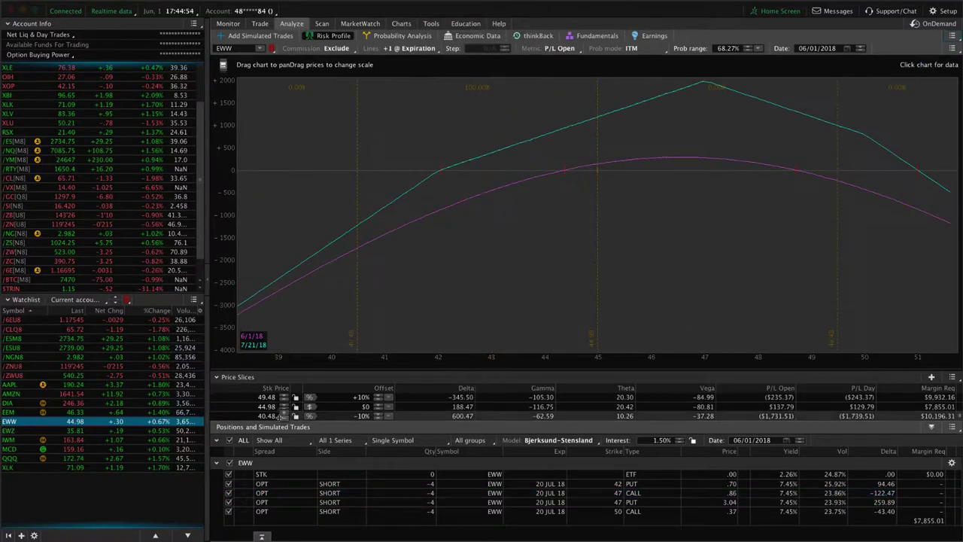
- Leave the 47 put out of the EWW risk profile while keeping the 47 call
left_click(228, 493)
left_click(228, 493)
left_click(228, 502)
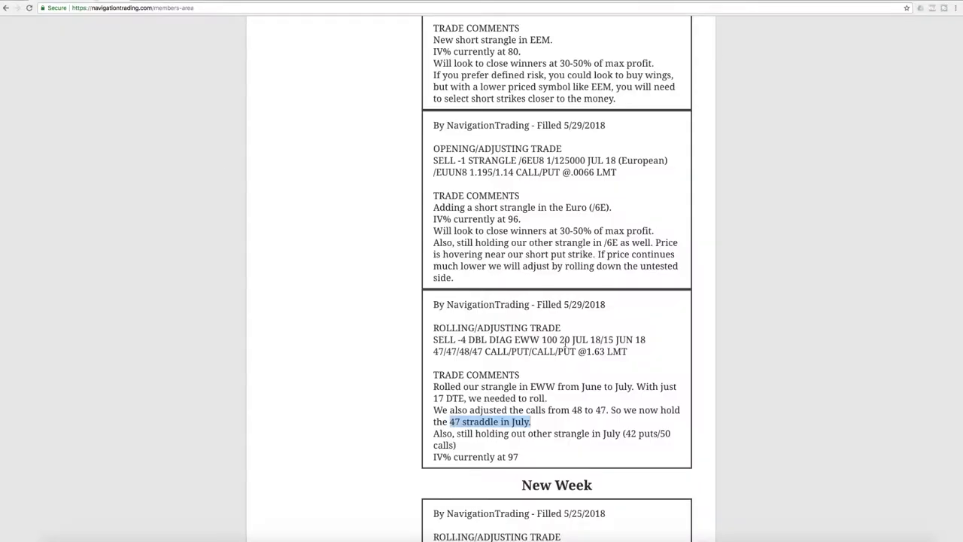
- Scroll up to the /6EU8 strangle alert and highlight /6E and its 'IV% currently at 96' line
scroll(591, 351, "up", 3)
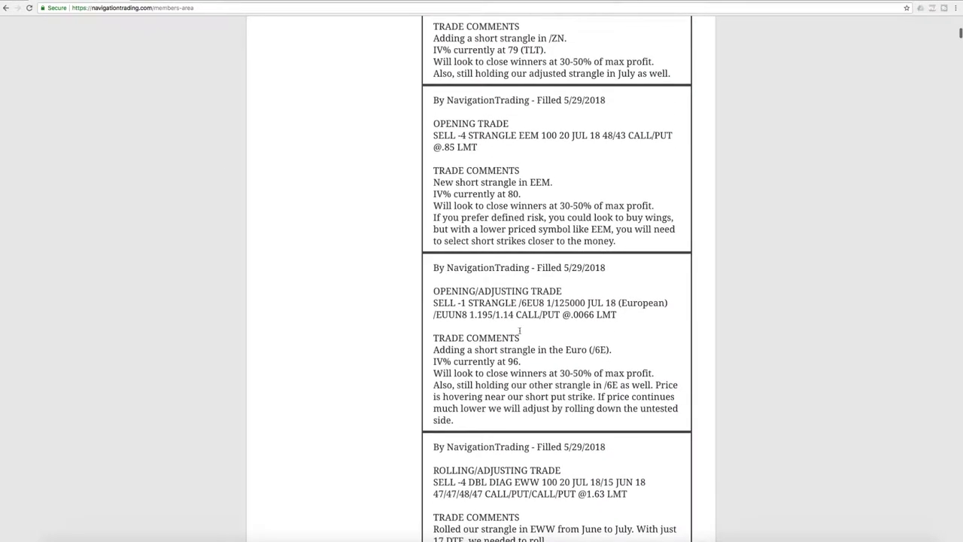
scroll(517, 314, "up", 1)
left_click_drag(518, 315, 533, 316)
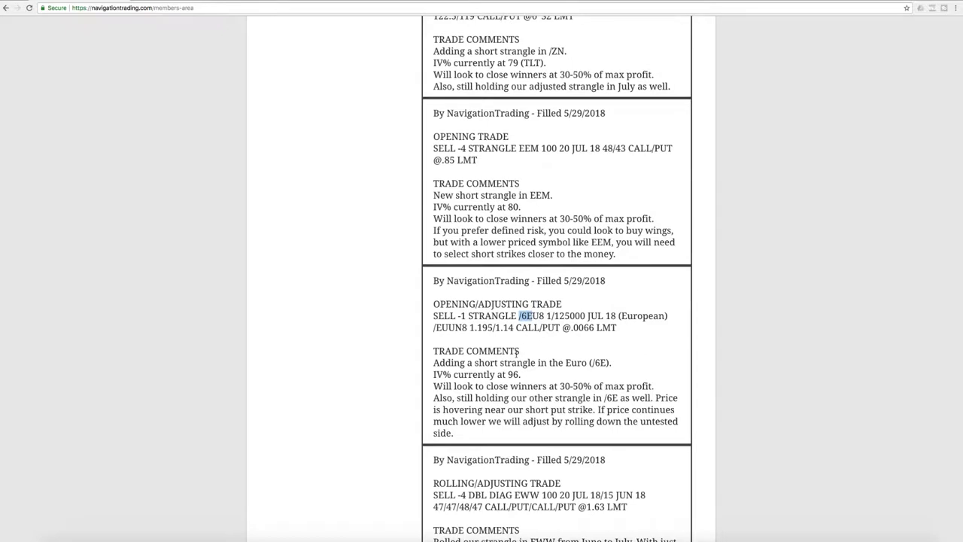
left_click_drag(521, 374, 437, 374)
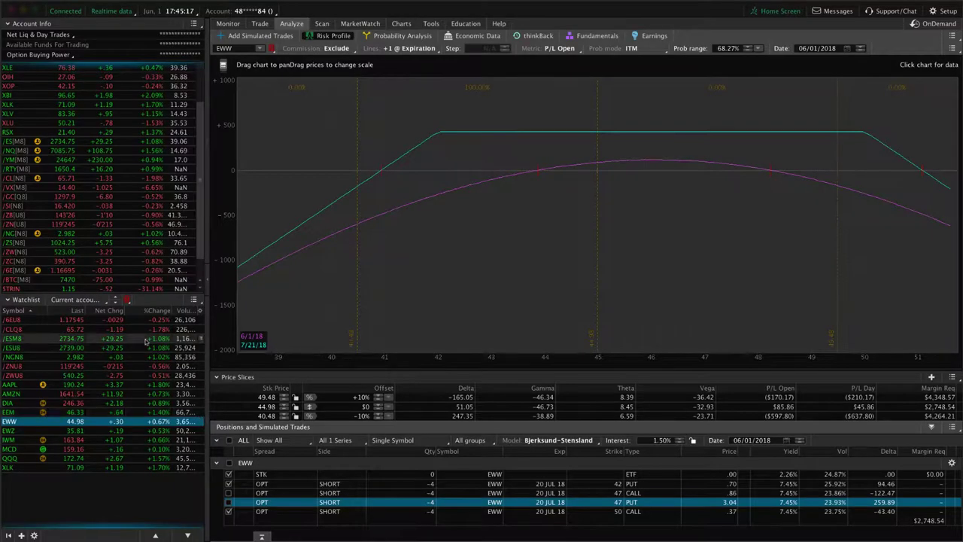
- Load the /6EU8 positions into the Analyze tab and reset the page to defaults
left_click(147, 321)
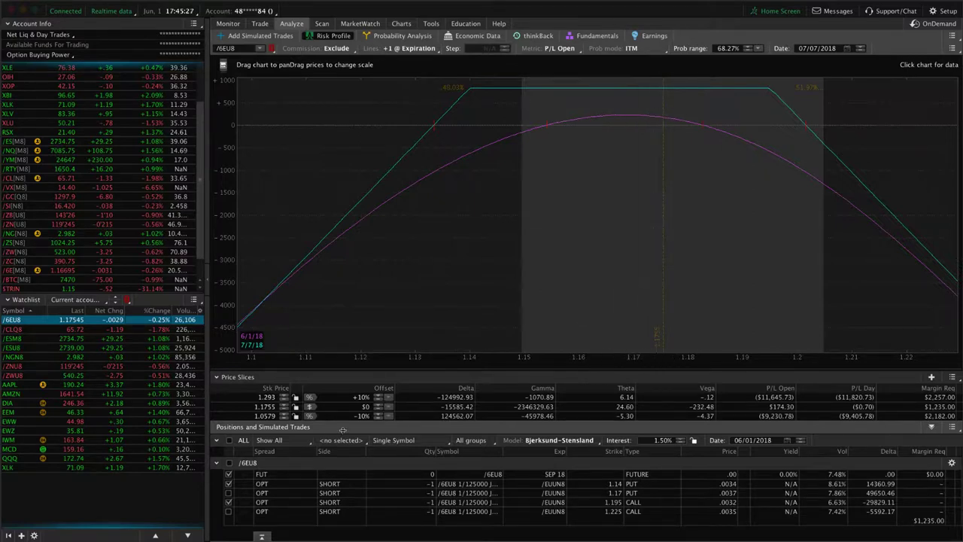
left_click(230, 485)
left_click(949, 36)
left_click(931, 54)
left_click(514, 59)
- Exclude the 1.14 put and rescale the risk graph to prices 1.15–1.24
left_click(229, 484)
left_click(255, 501)
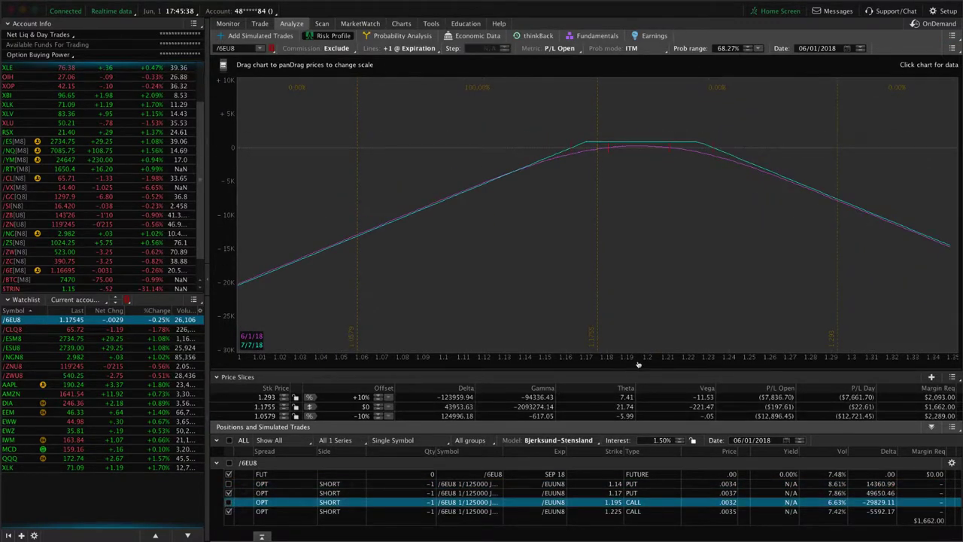
left_click_drag(638, 266, 376, 331)
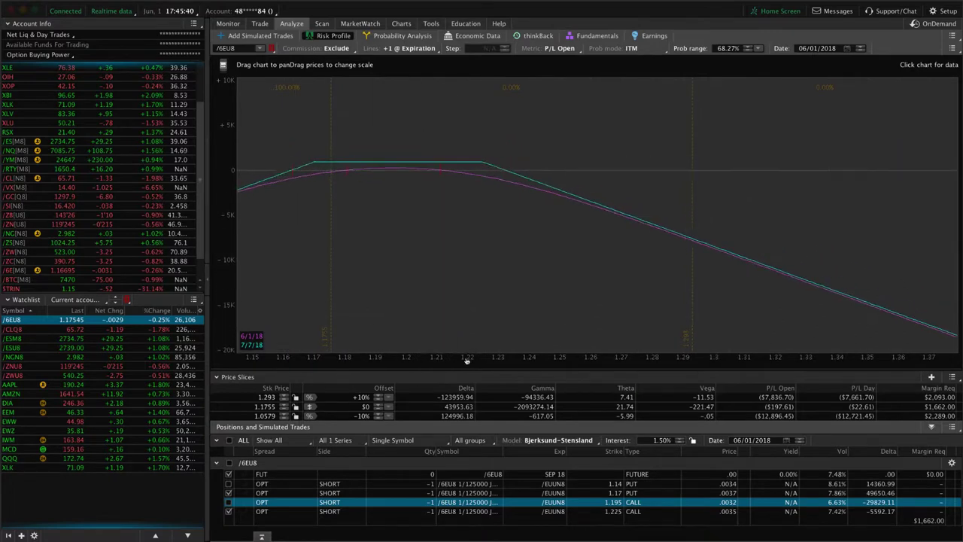
left_click_drag(469, 359, 768, 359)
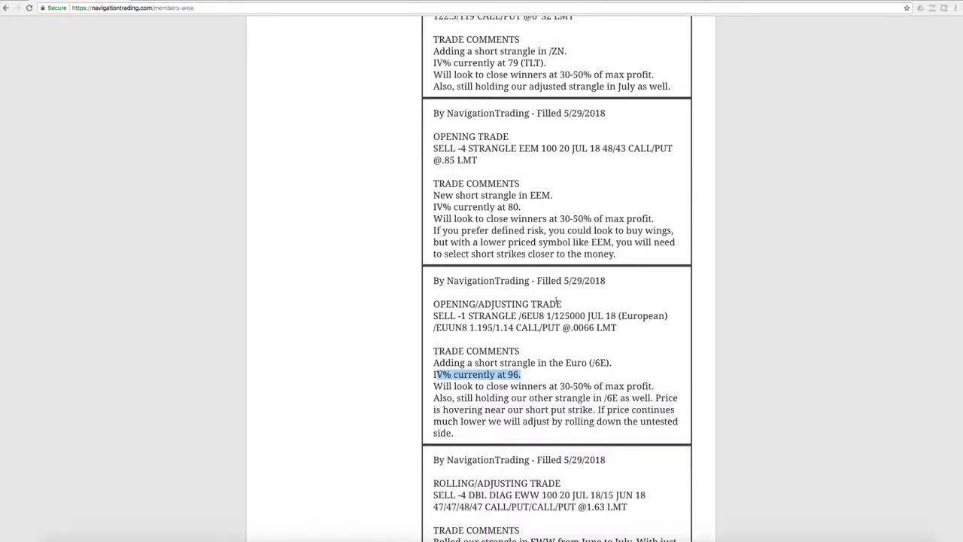
- Highlight the EEM alert's symbol, 80 IV%, 48/43 strikes and advice on wings needing closer short strikes
scroll(556, 301, "up", 3)
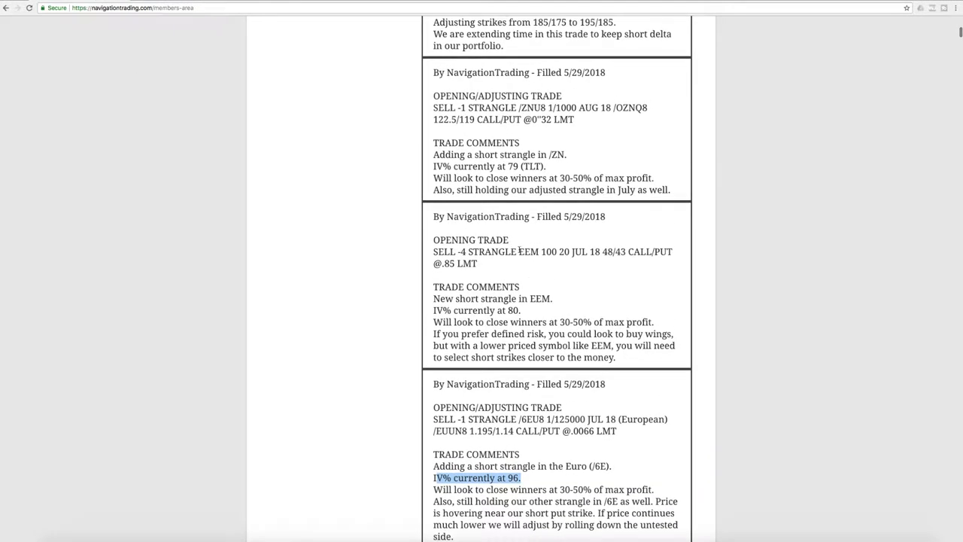
left_click_drag(519, 251, 549, 255)
left_click_drag(434, 311, 525, 312)
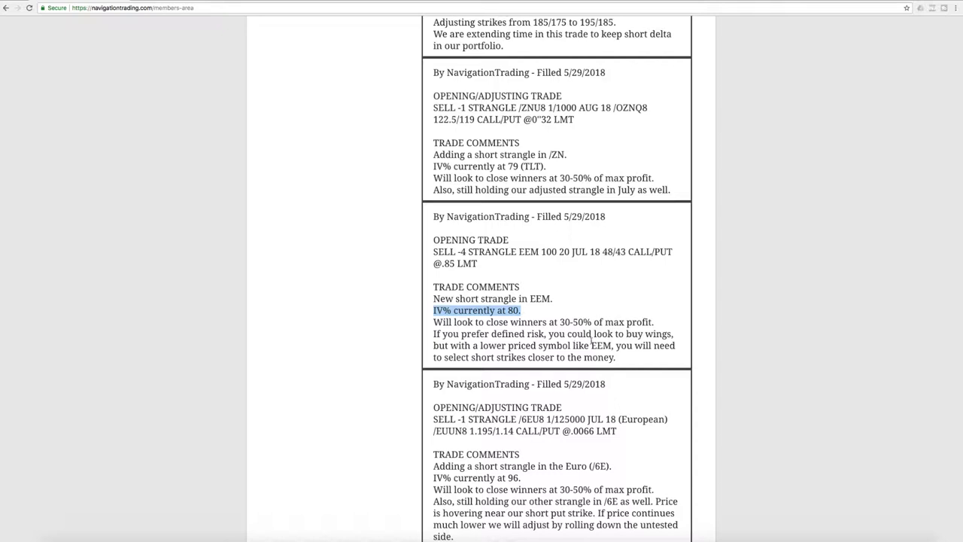
left_click_drag(623, 334, 675, 336)
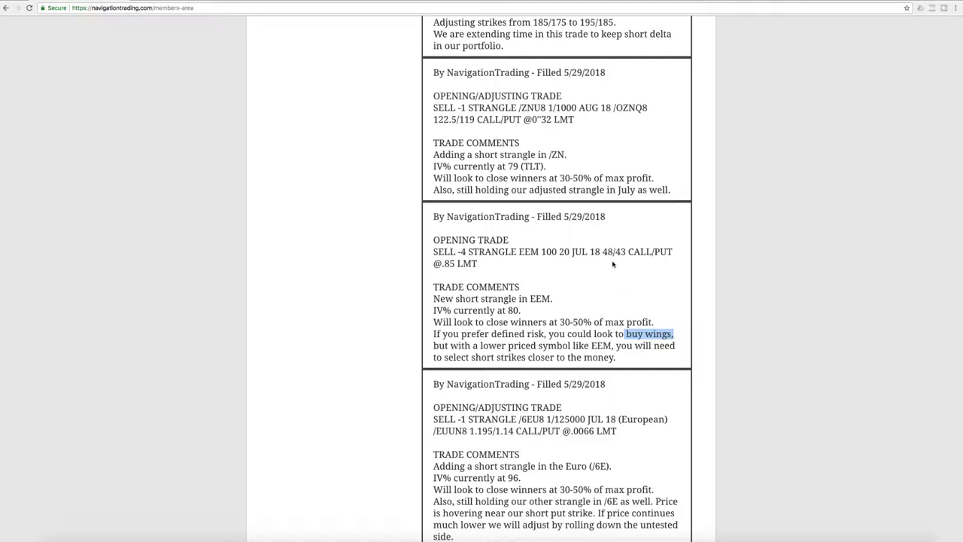
left_click_drag(603, 252, 627, 252)
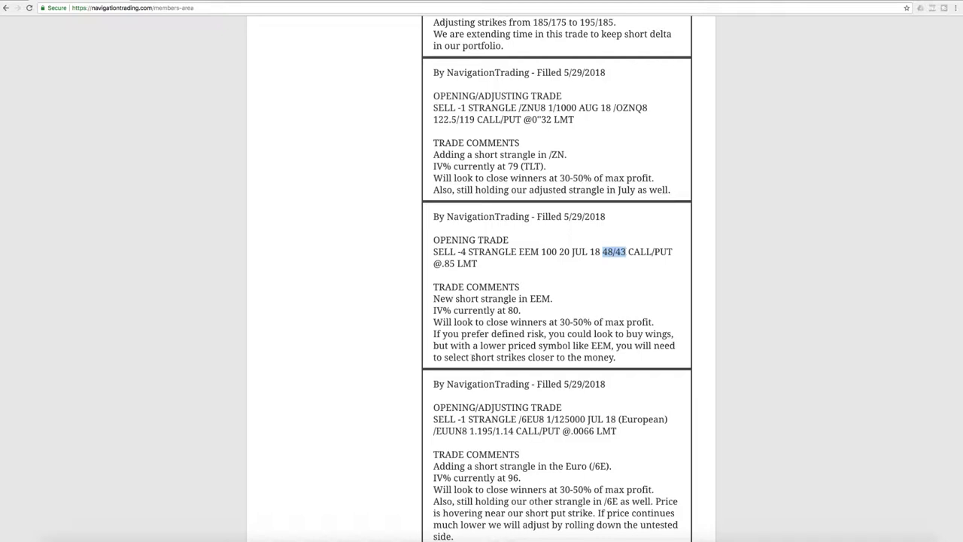
left_click(473, 358)
left_click_drag(443, 358, 568, 358)
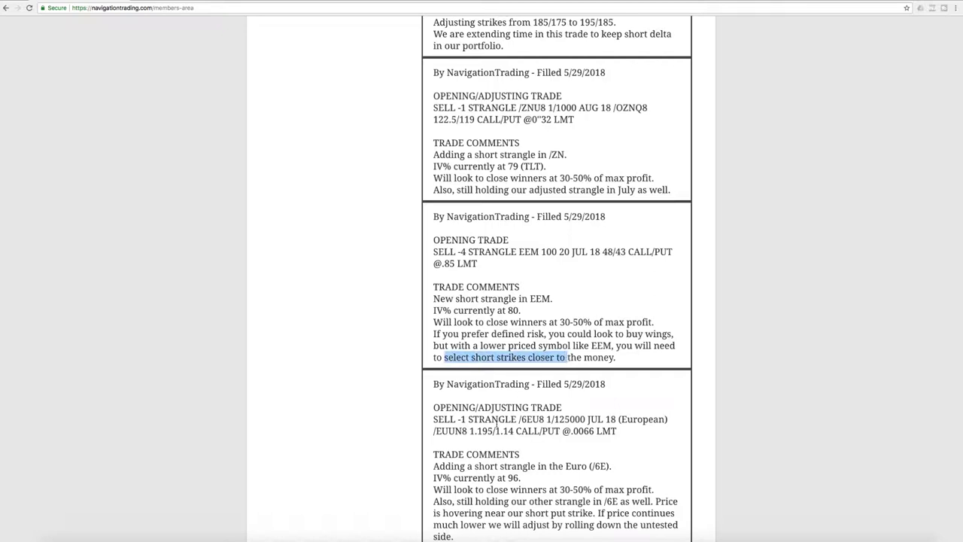
- Load the EEM 43/48 July short strangle into thinkorswim's risk profile
left_click(385, 539)
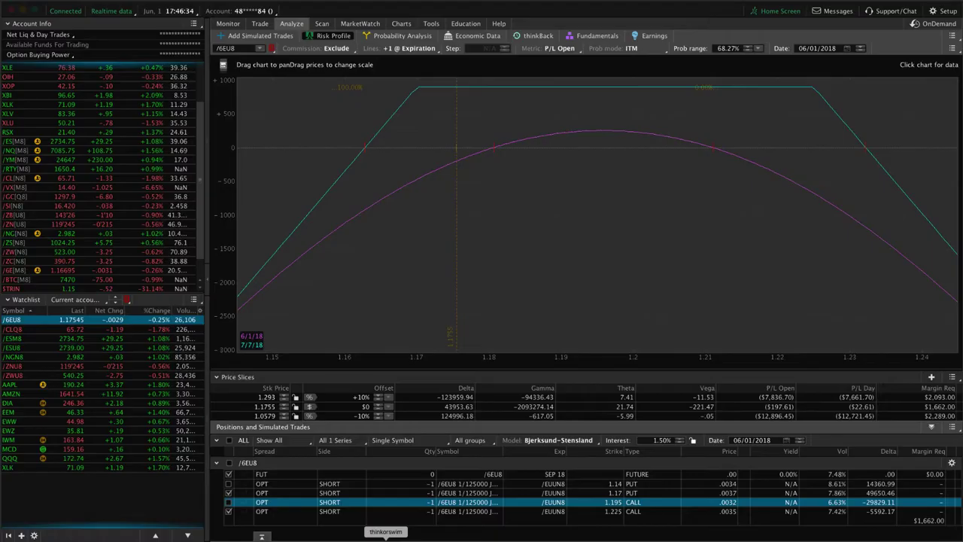
left_click(156, 413)
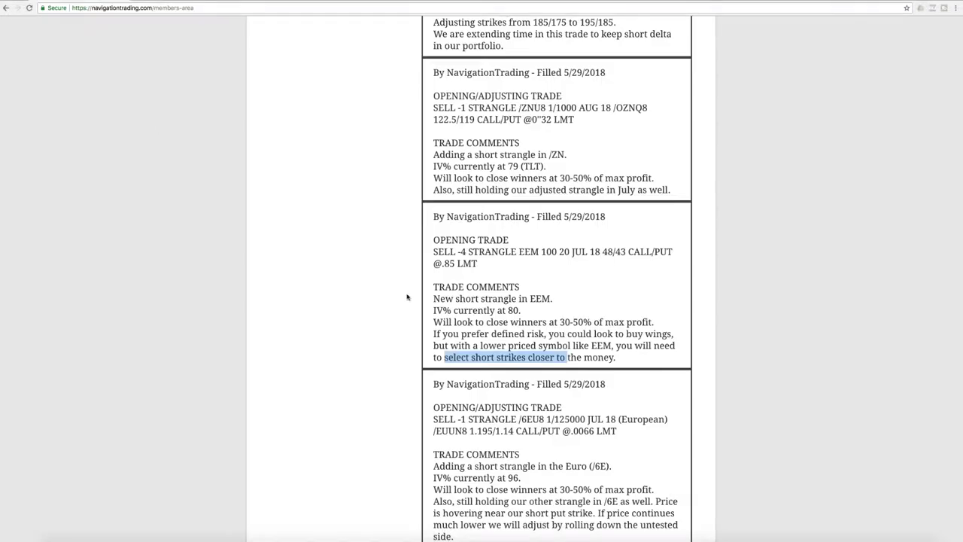
- Scroll up to the /ZNU8 strangle alert and highlight /ZN, its comment line and the 79 (TLT) IV%
scroll(407, 297, "up", 3)
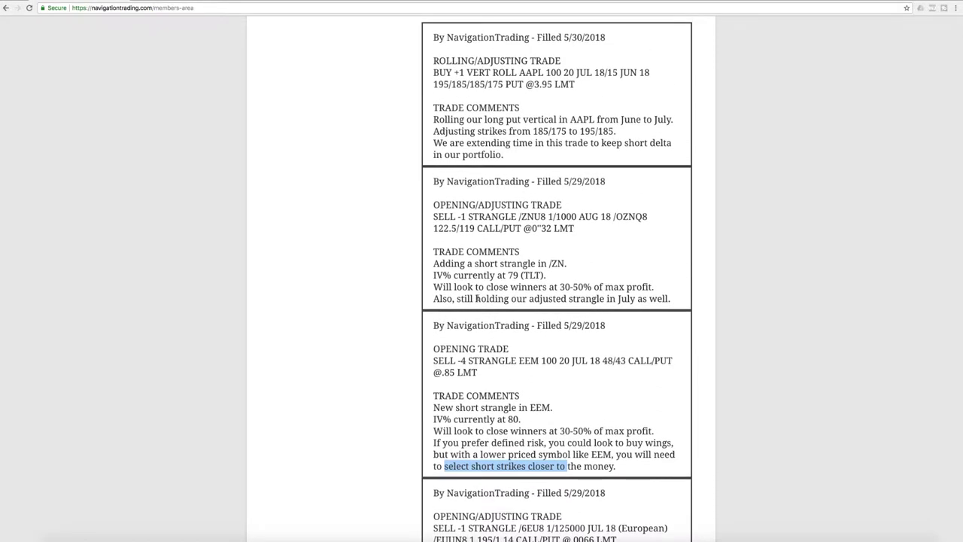
left_click_drag(534, 216, 519, 217)
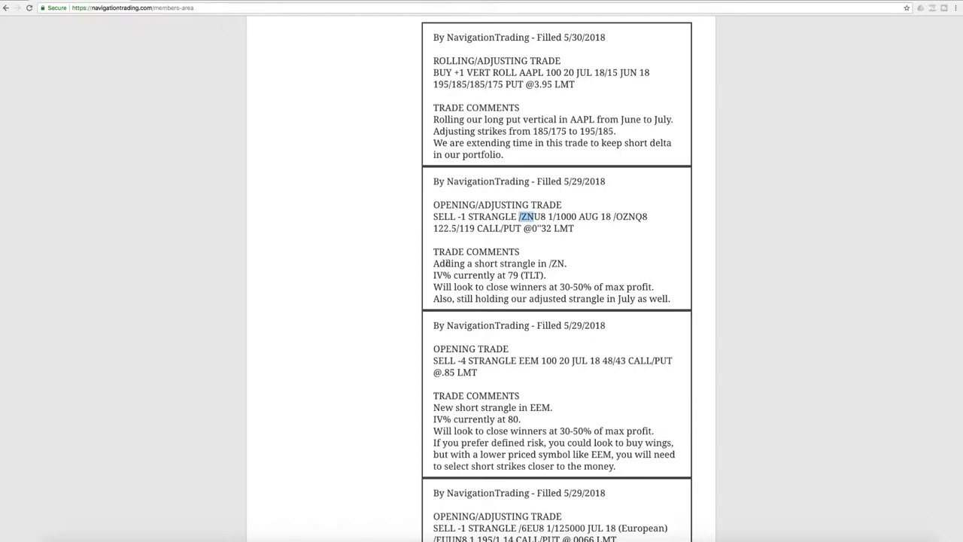
left_click_drag(433, 263, 572, 264)
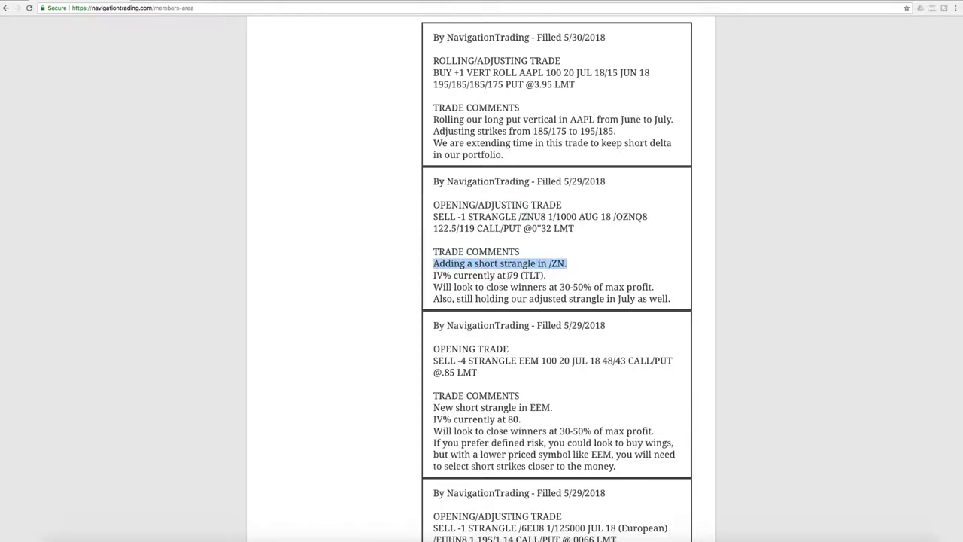
left_click_drag(508, 275, 544, 275)
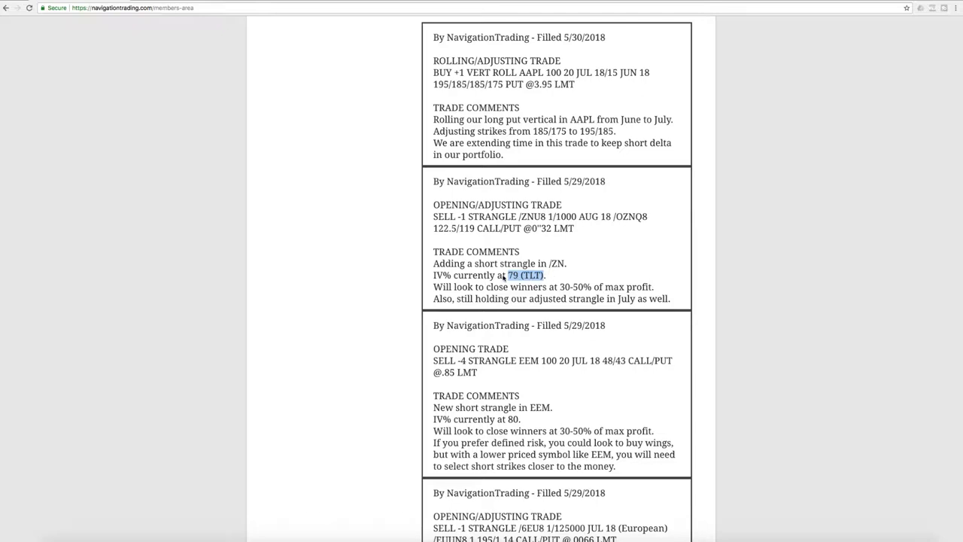
left_click_drag(503, 275, 635, 300)
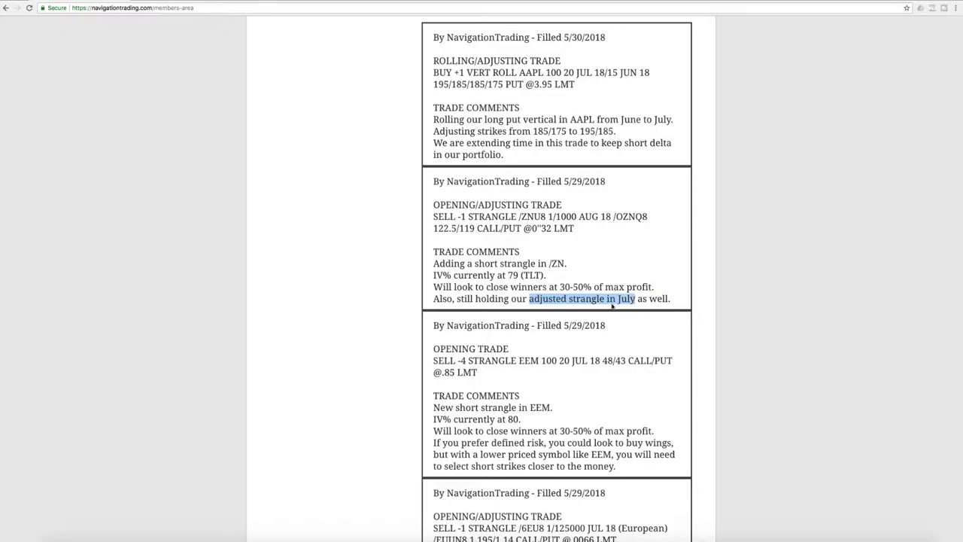
- Load the /ZNU8 positions into thinkorswim's risk analysis with the 119.5 call included
left_click(203, 531)
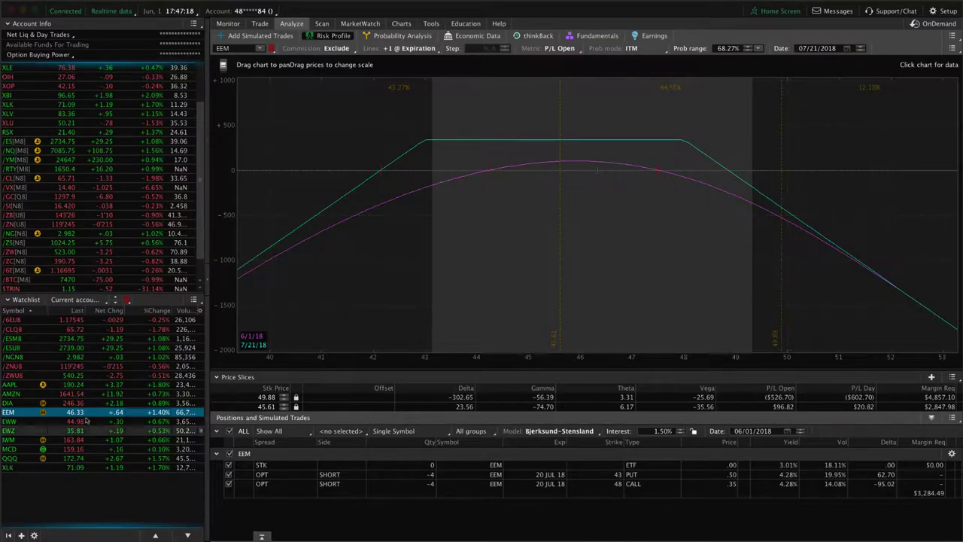
left_click(71, 367)
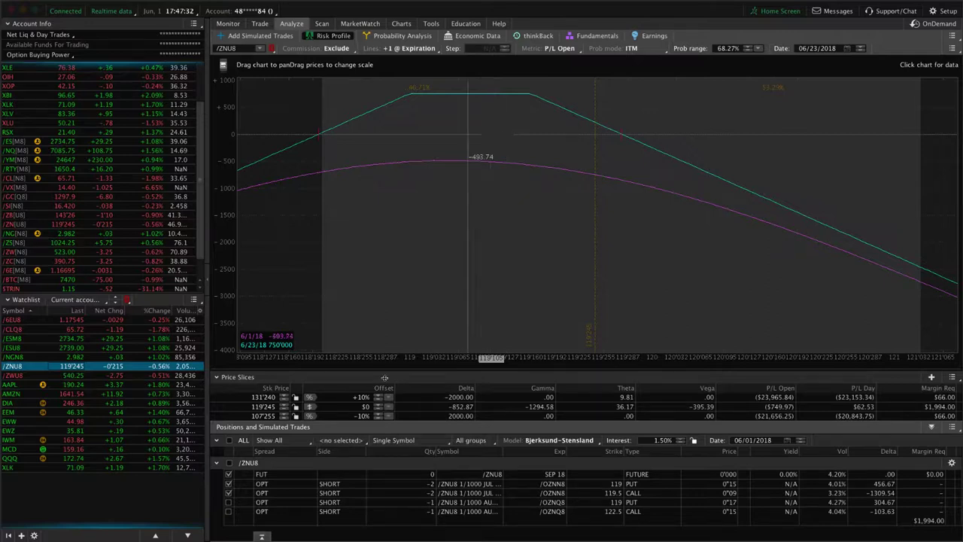
left_click(229, 492)
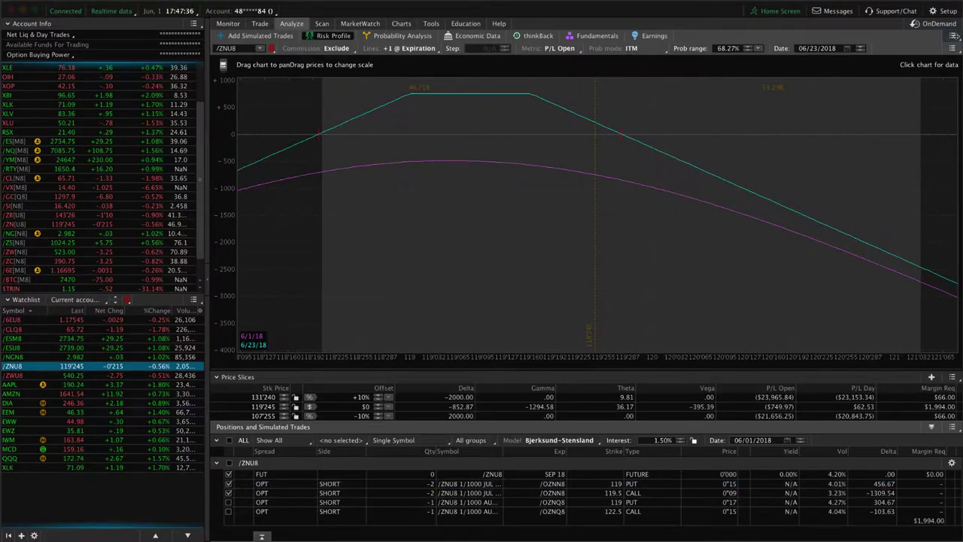
- Reset the page, exclude the 119 put, and zoom the profile to about 108–130
left_click(952, 36)
left_click(915, 55)
left_click(514, 58)
left_click(228, 485)
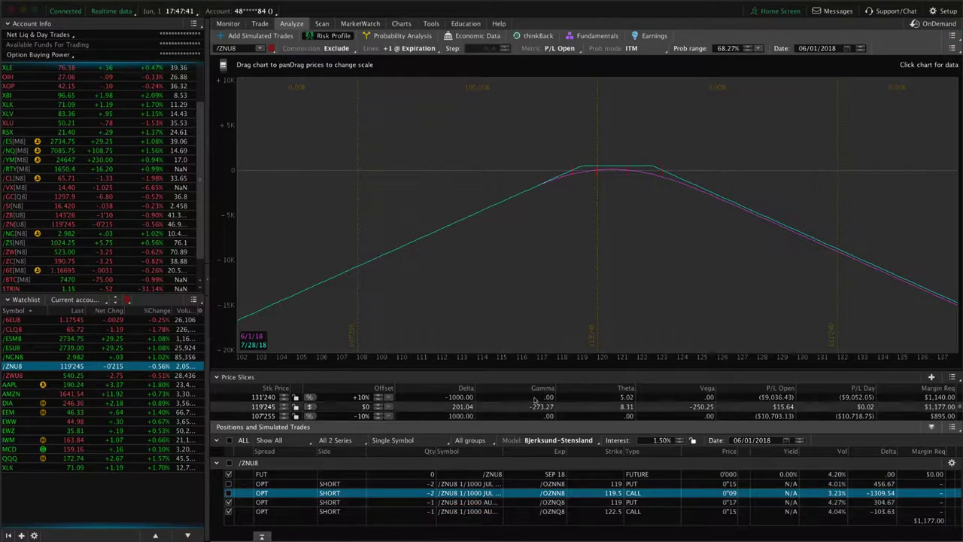
left_click_drag(575, 360, 607, 358)
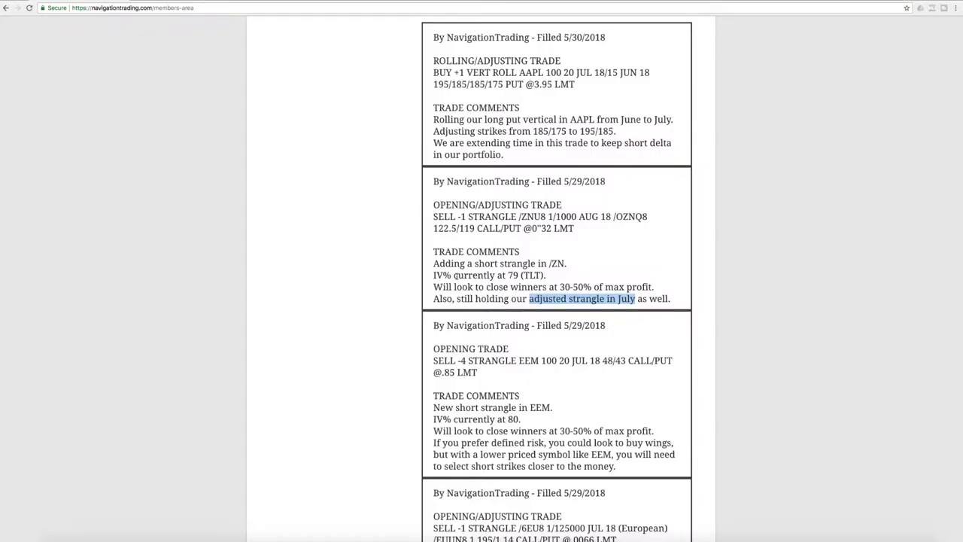
- Scroll up to the AAPL roll alert and highlight AAPL, the long put vertical and new 195/185 strikes
scroll(455, 276, "up", 3)
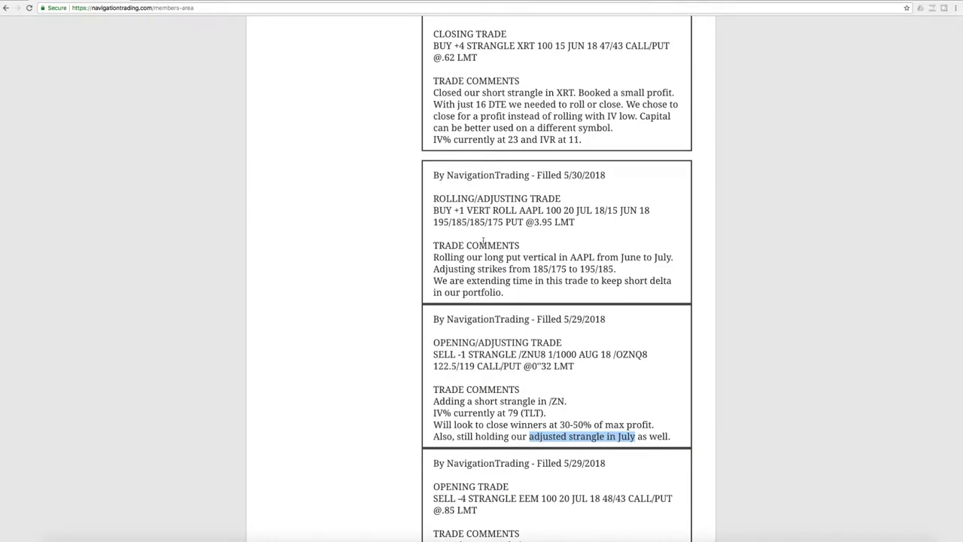
left_click_drag(518, 211, 558, 211)
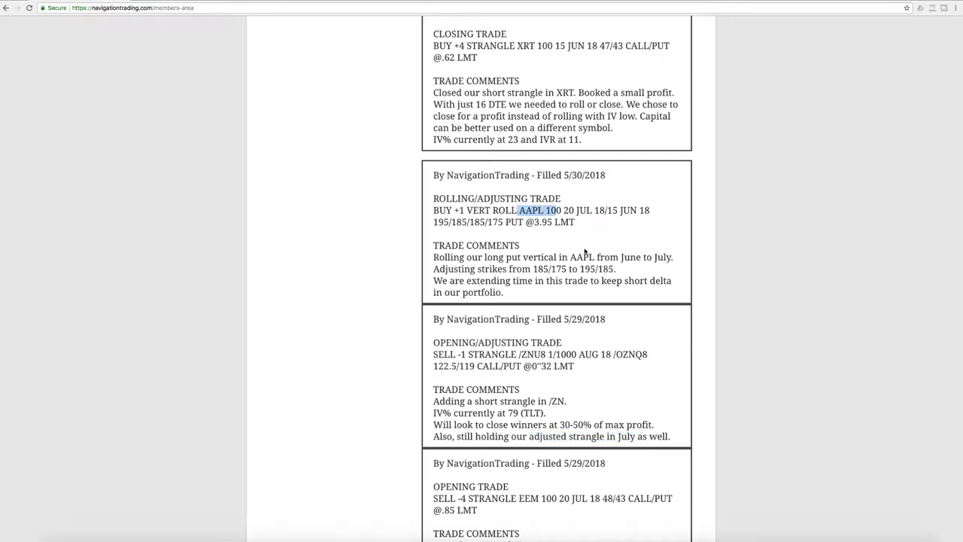
left_click(486, 258)
left_click_drag(486, 257, 594, 258)
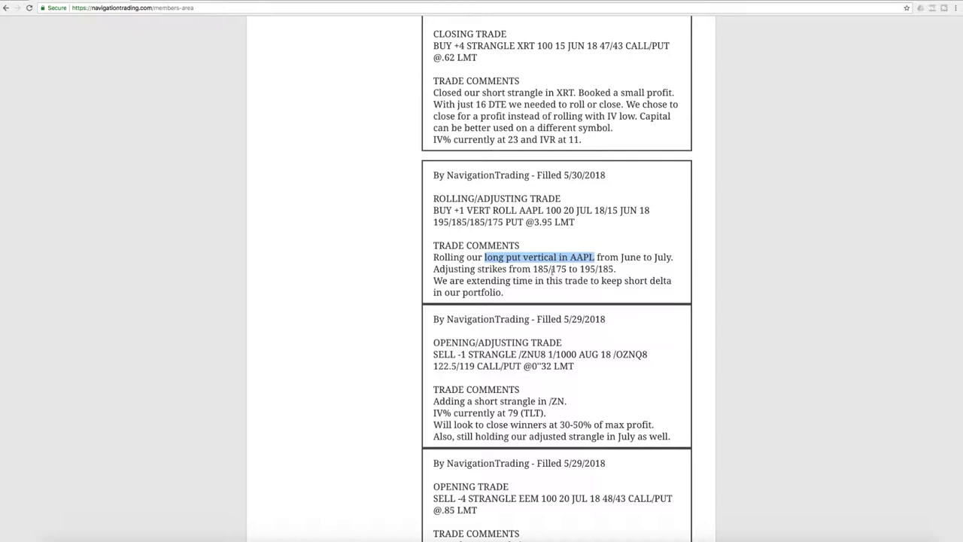
left_click_drag(579, 269, 614, 269)
- Load the AAPL put vertical's risk profile, then view the AAPL daily candlestick chart
left_click(406, 531)
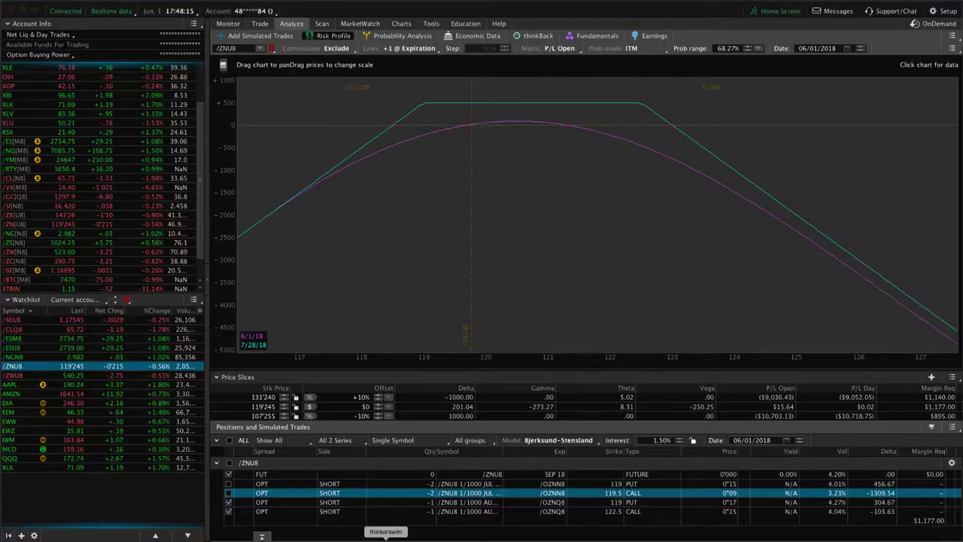
left_click(47, 385)
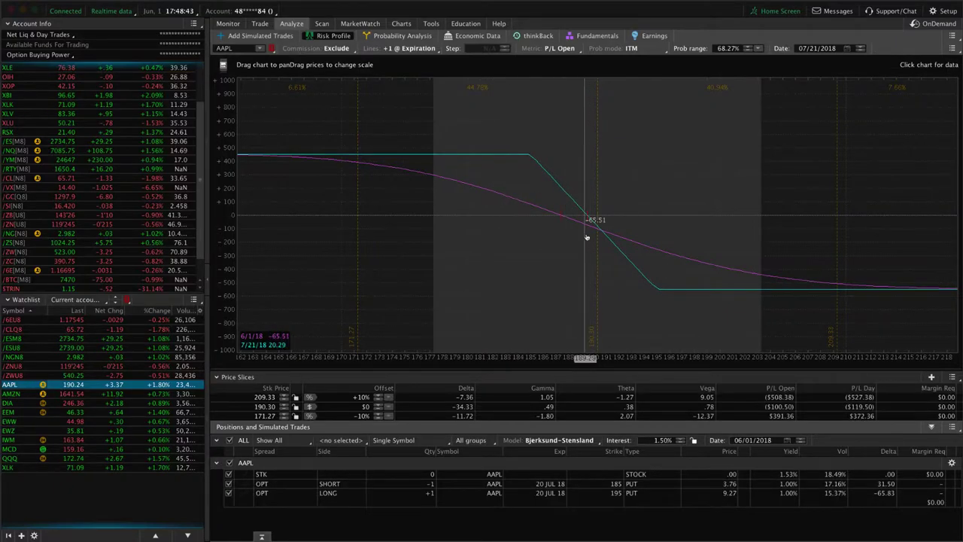
left_click(401, 24)
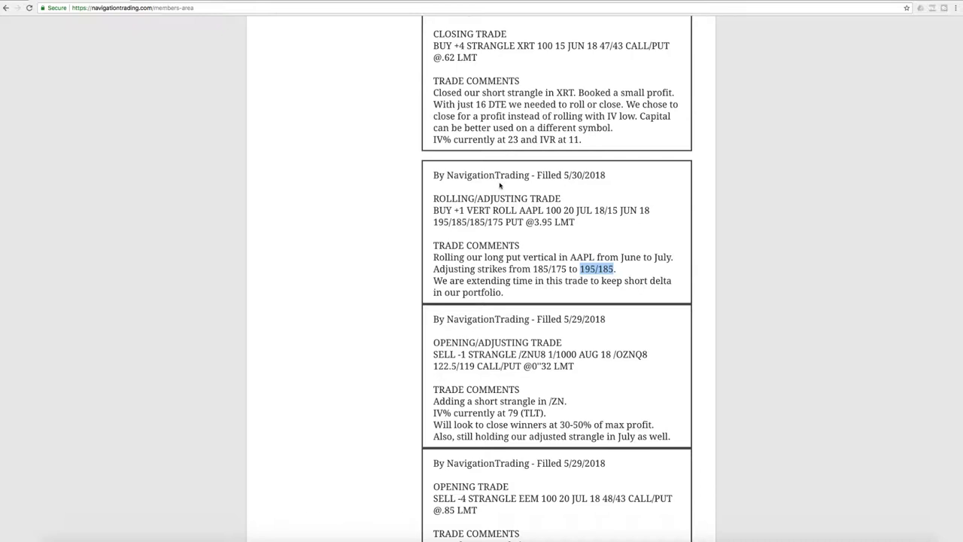
- Highlight 'Booked a small profit.' and 'With just 16 DTE' in the XRT closing alert notes
scroll(496, 184, "up", 3)
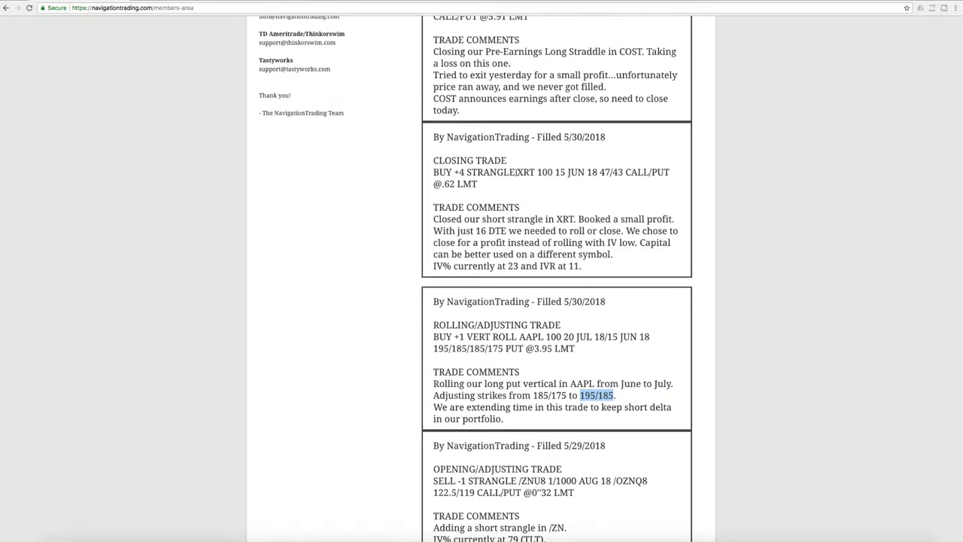
left_click_drag(579, 219, 684, 225)
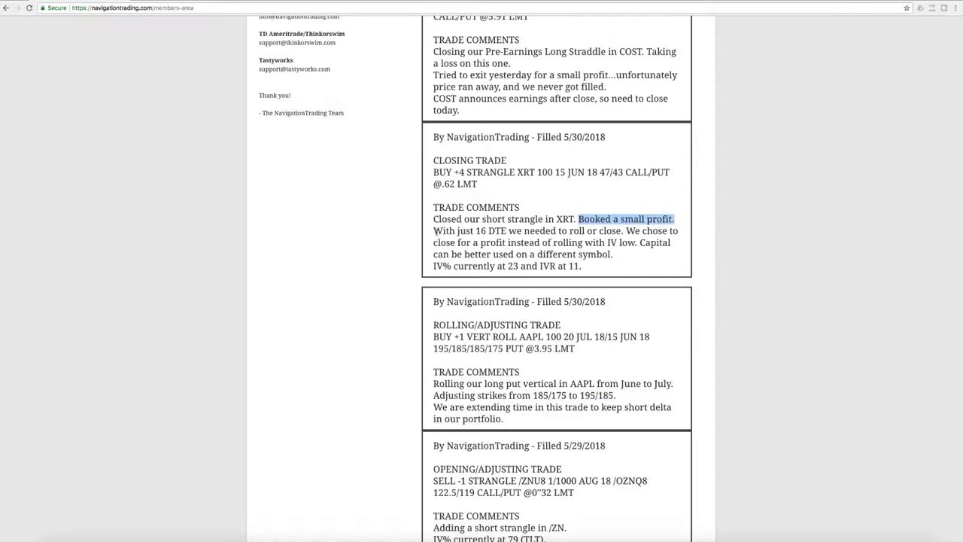
left_click_drag(435, 232, 508, 230)
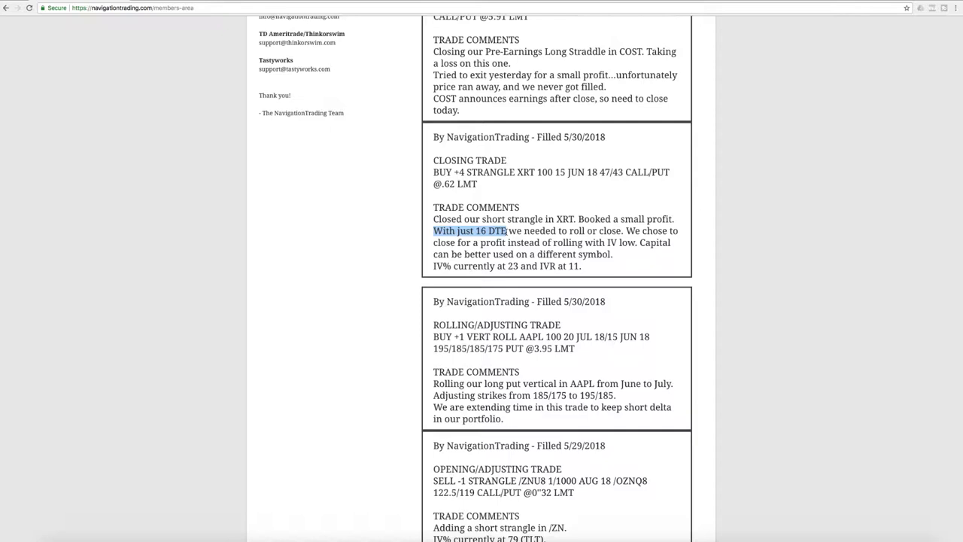
left_click_drag(509, 231, 506, 231)
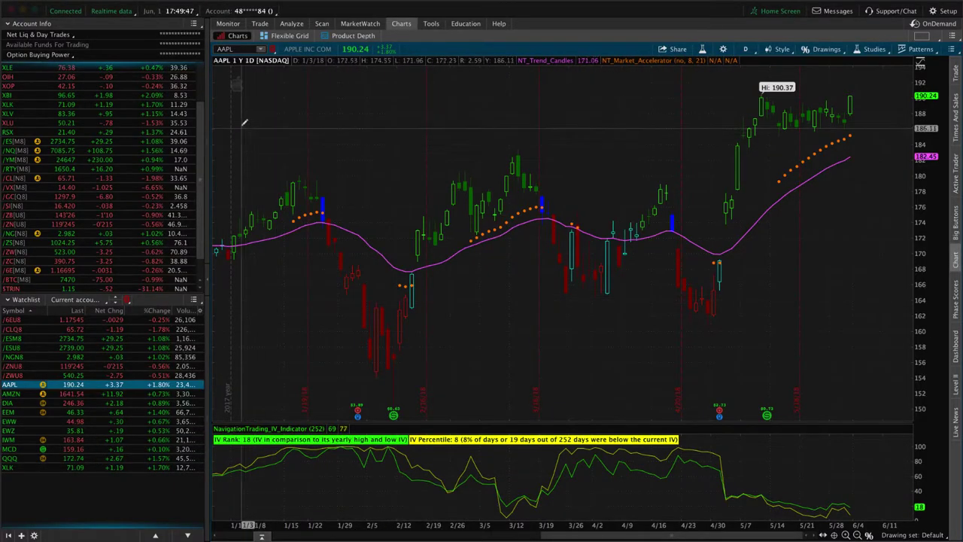
- Change the chart symbol from AAPL to XRT to load its daily chart
left_click(229, 49)
type("XRT")
key("Return")
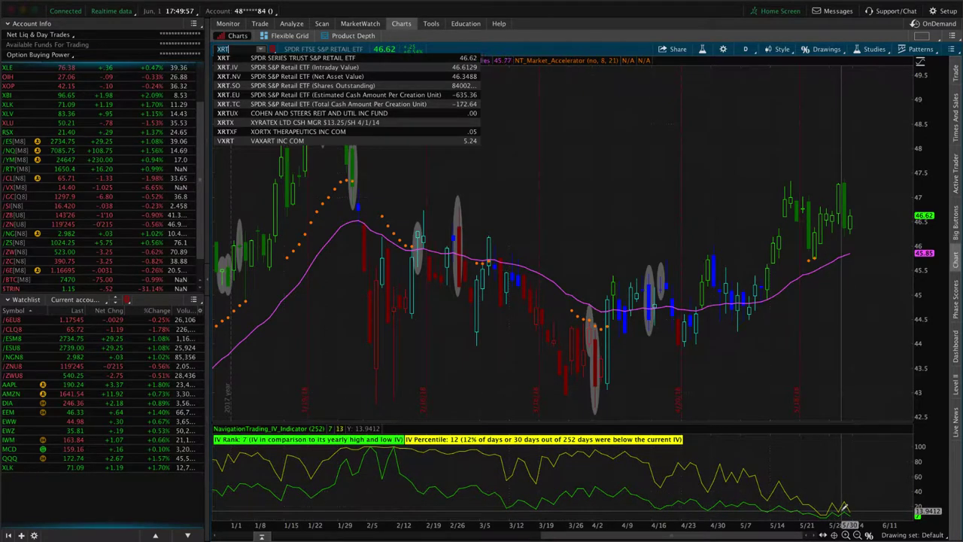
left_click(642, 10)
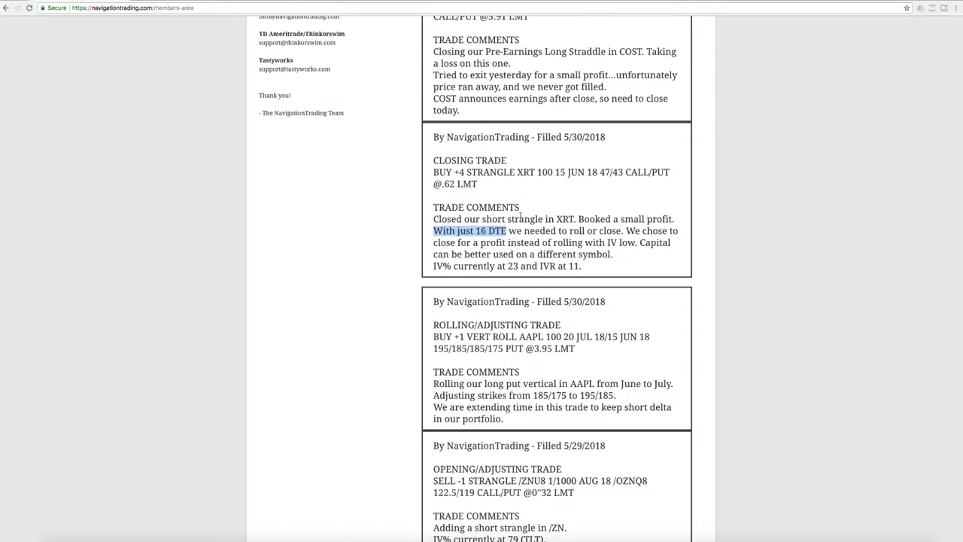
- Highlight COST, 'Pre-Earnings Long Straddle' and 'price ran away' in the COST straddle closing alert
left_click(535, 238)
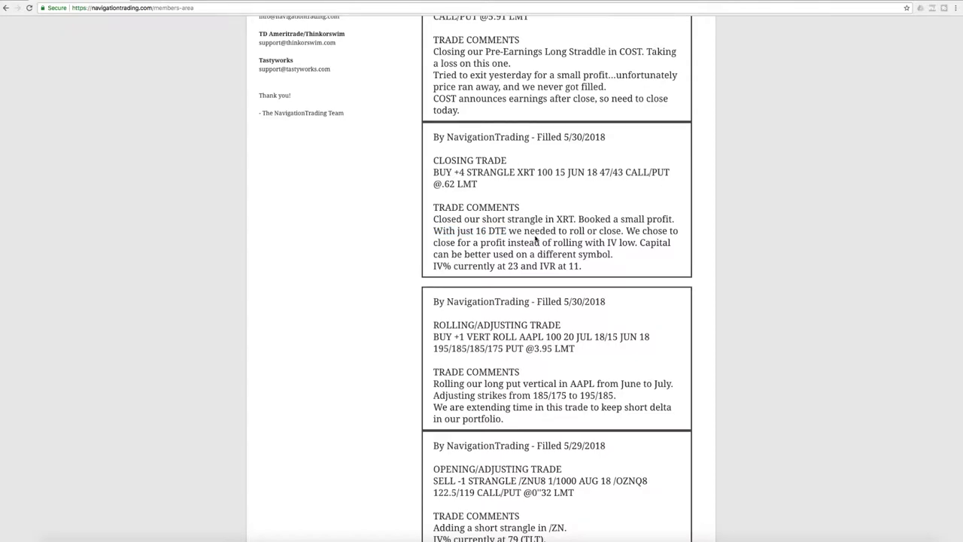
scroll(536, 238, "up", 3)
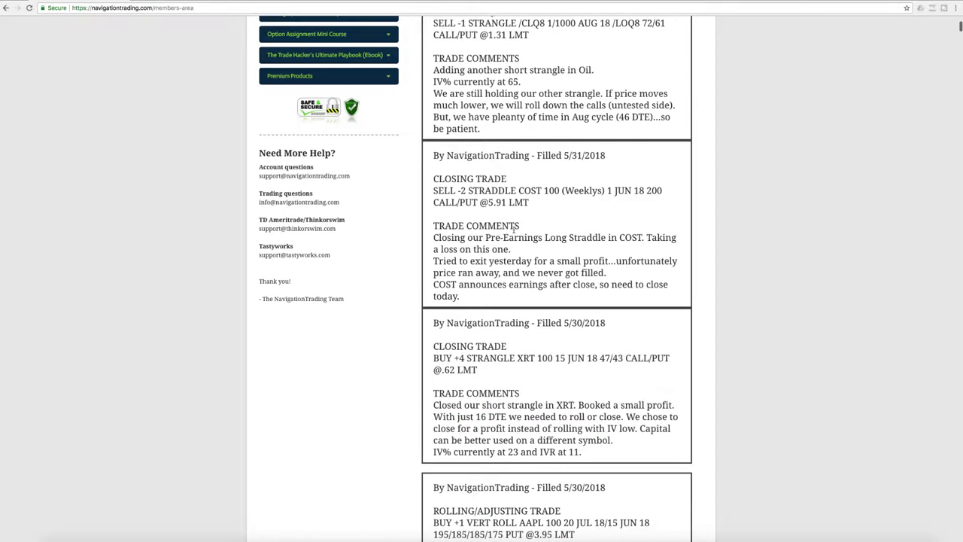
left_click_drag(519, 191, 549, 191)
left_click_drag(485, 237, 606, 238)
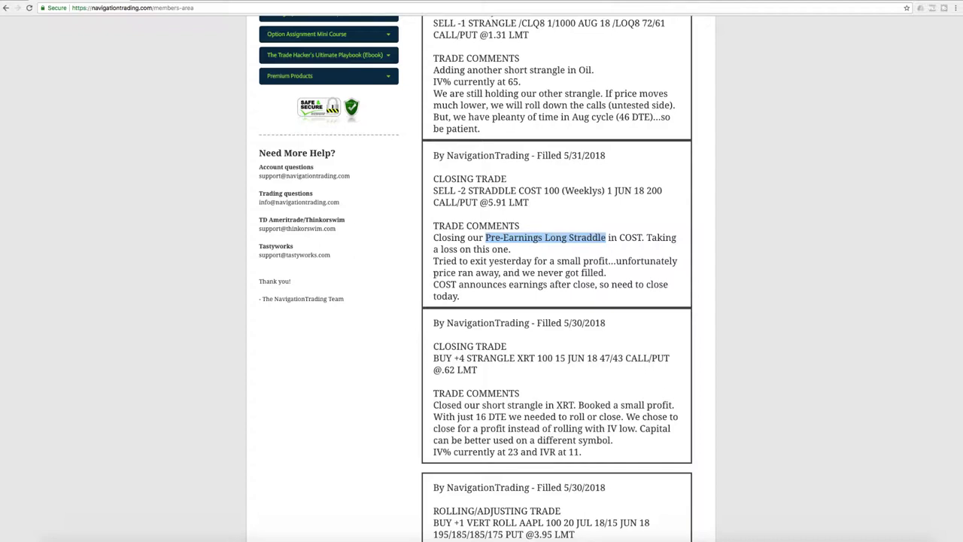
left_click_drag(433, 272, 498, 272)
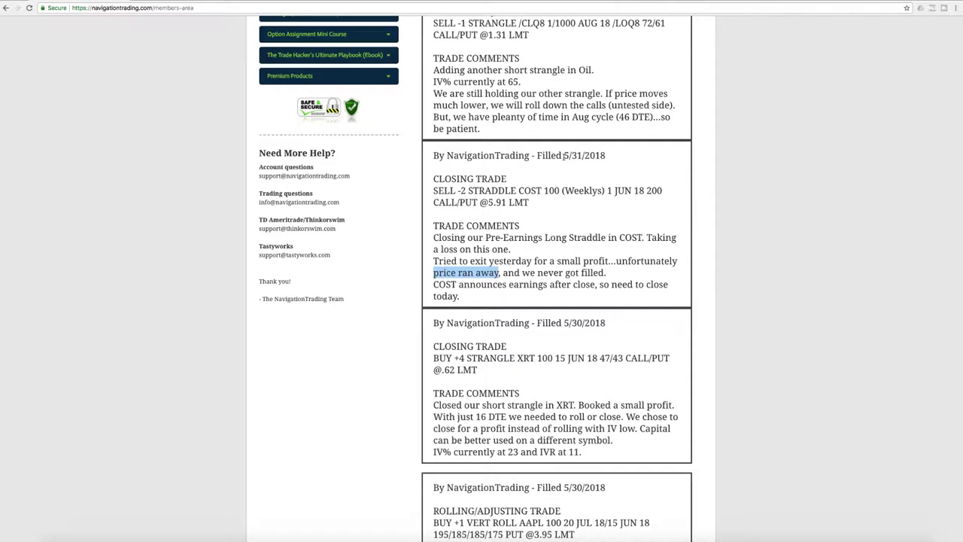
left_click(564, 156)
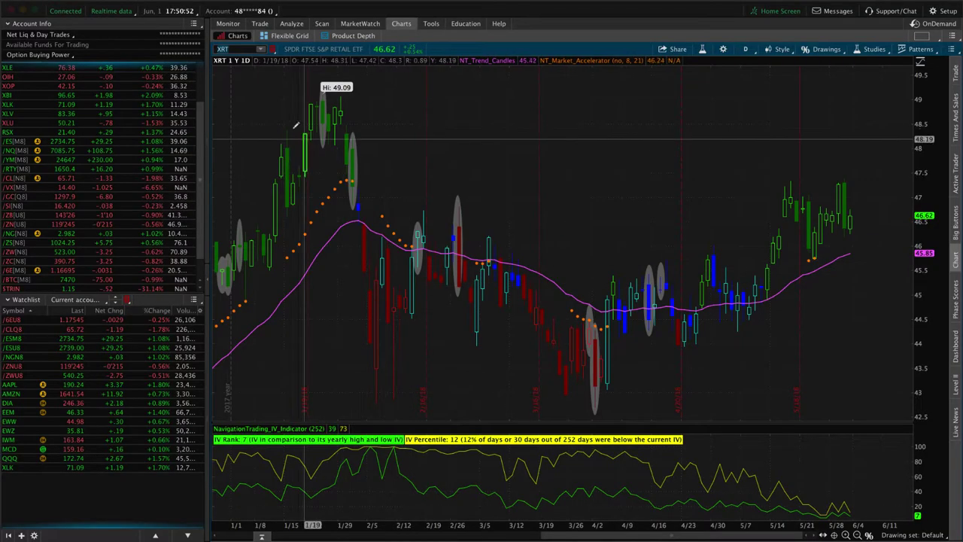
- Finish entering COST as the chart symbol to load the Costco daily chart
type("T")
key("Return")
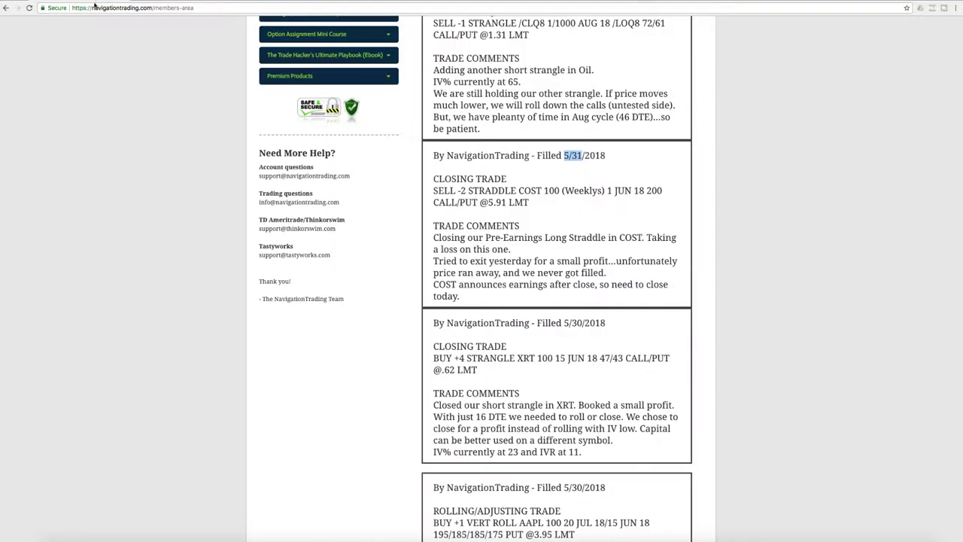
- Highlight /CL and 'IV% currently at 65.' in the 6/1 crude oil strangle alert
scroll(507, 239, "up", 3)
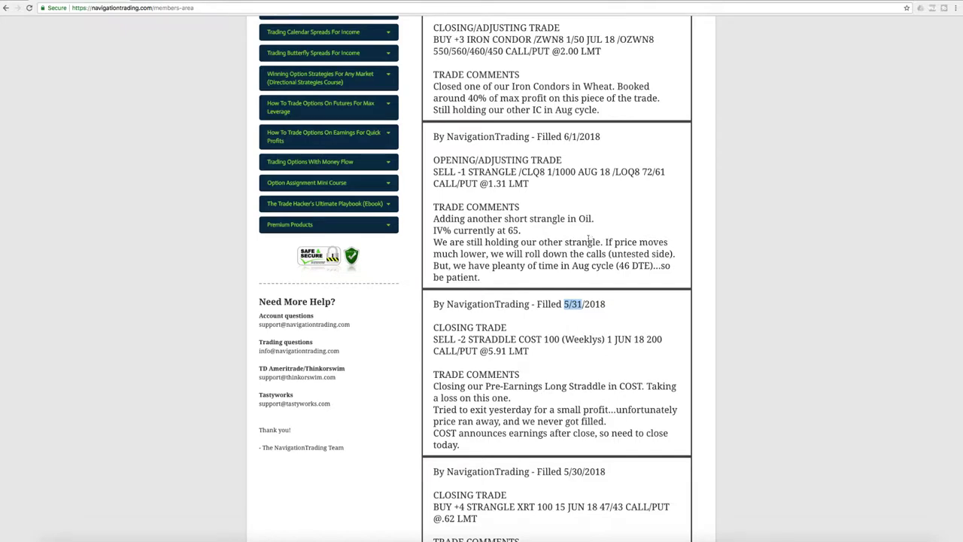
left_click_drag(533, 173, 519, 173)
left_click_drag(431, 231, 528, 230)
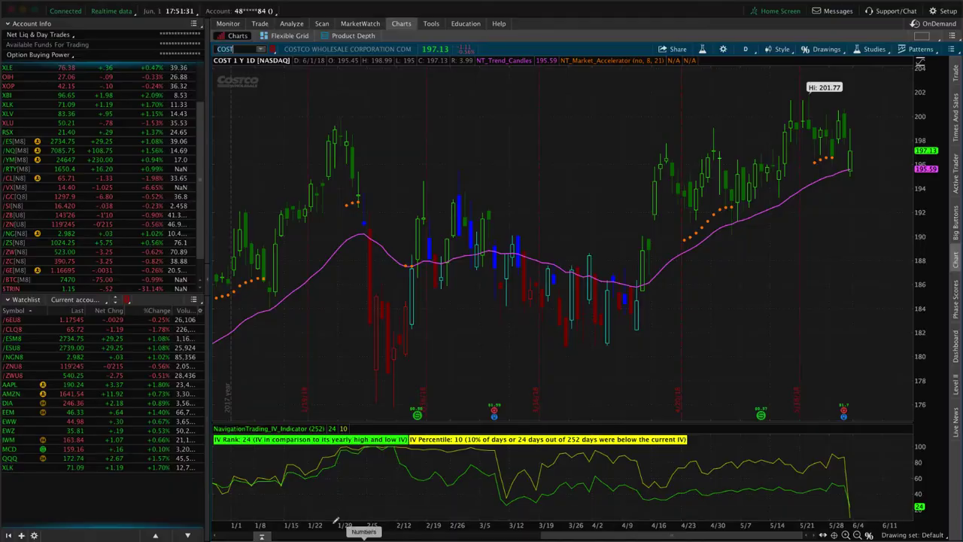
- Show the /CLQ8 risk profile across prices 56–90 and select the 66 put leg
left_click(376, 531)
left_click(64, 330)
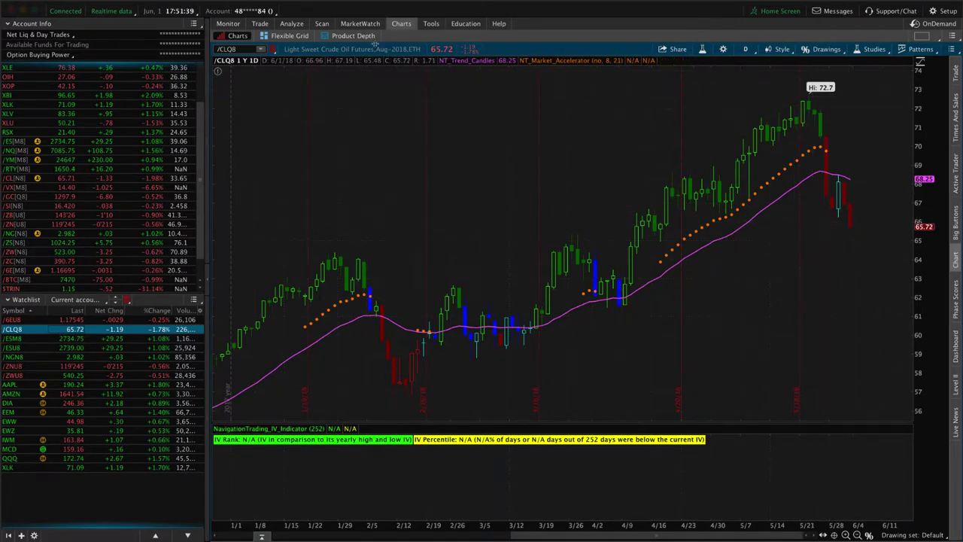
left_click(291, 23)
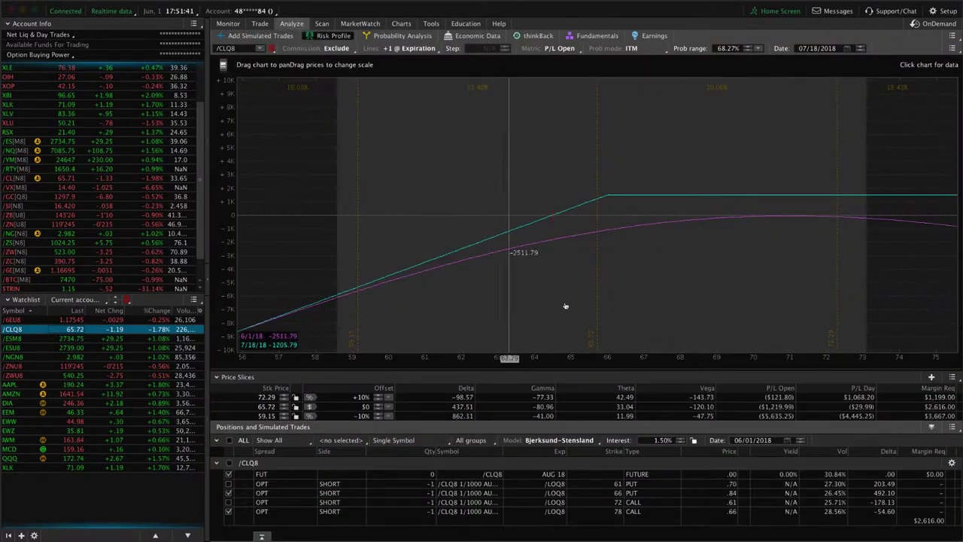
left_click_drag(729, 366, 507, 301)
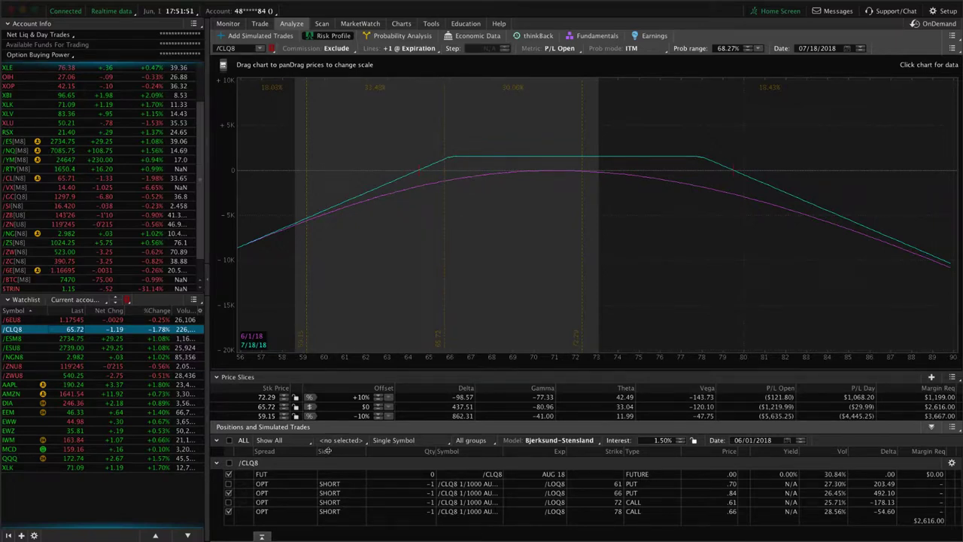
left_click(231, 494)
left_click(951, 35)
- Reset the Analyze page to defaults and exclude the 61 put, 66 put and 72 call legs
left_click(929, 59)
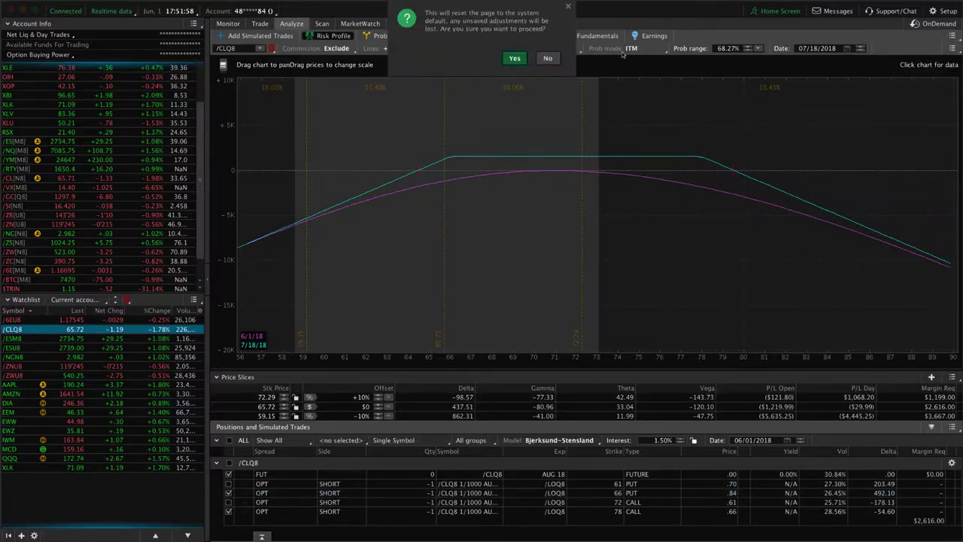
left_click(514, 58)
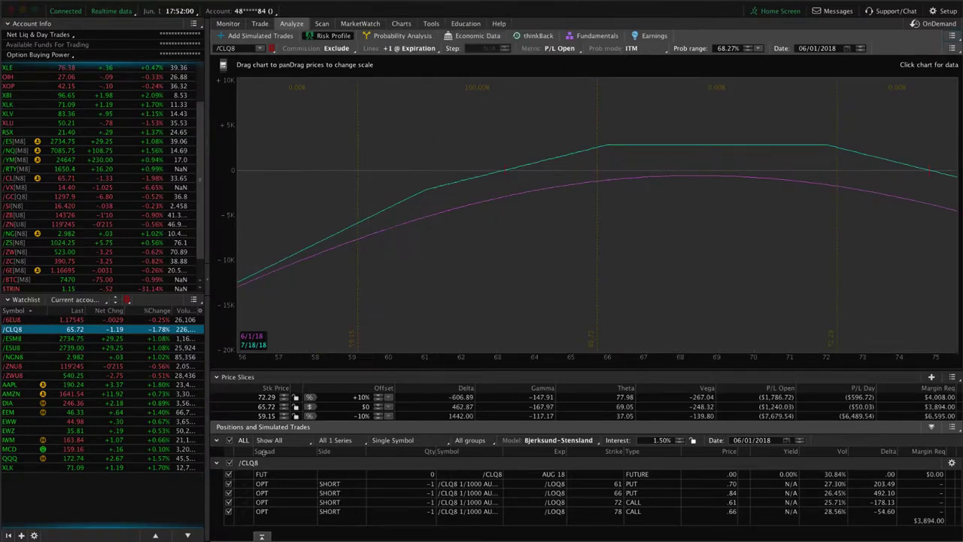
left_click(228, 483)
left_click(228, 492)
left_click(228, 502)
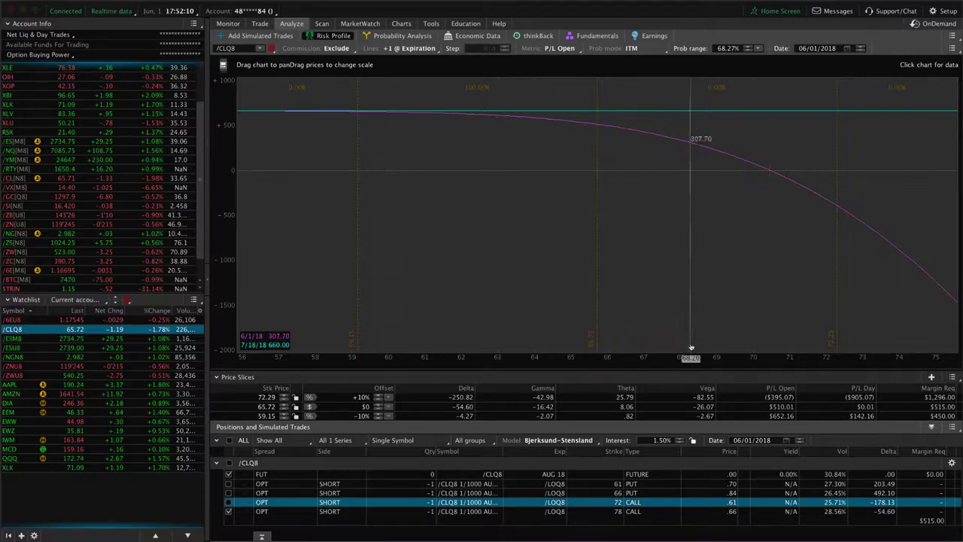
scroll(493, 286, "down", 3)
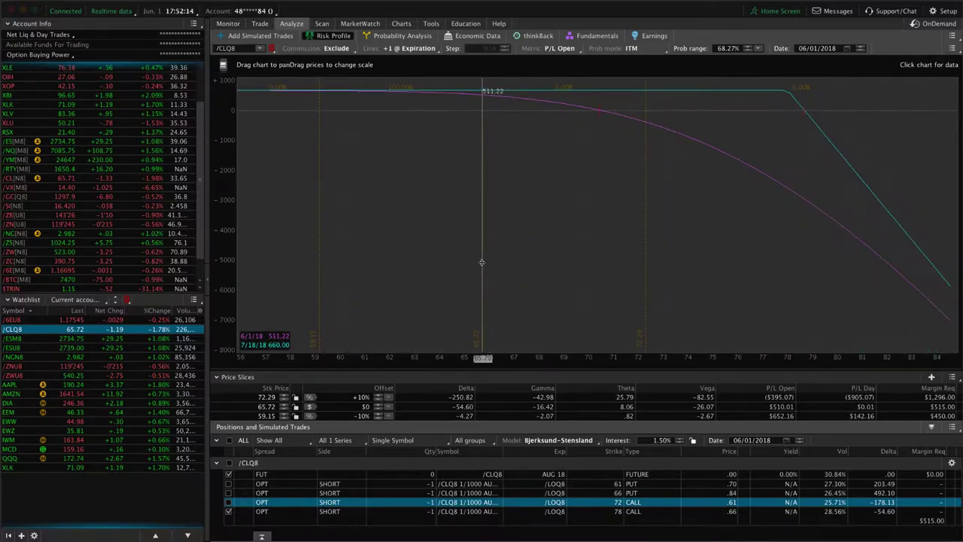
- Toggle the /CLQ8 legs so only the 78 call is left out, showing $1,278 margin
left_click(259, 23)
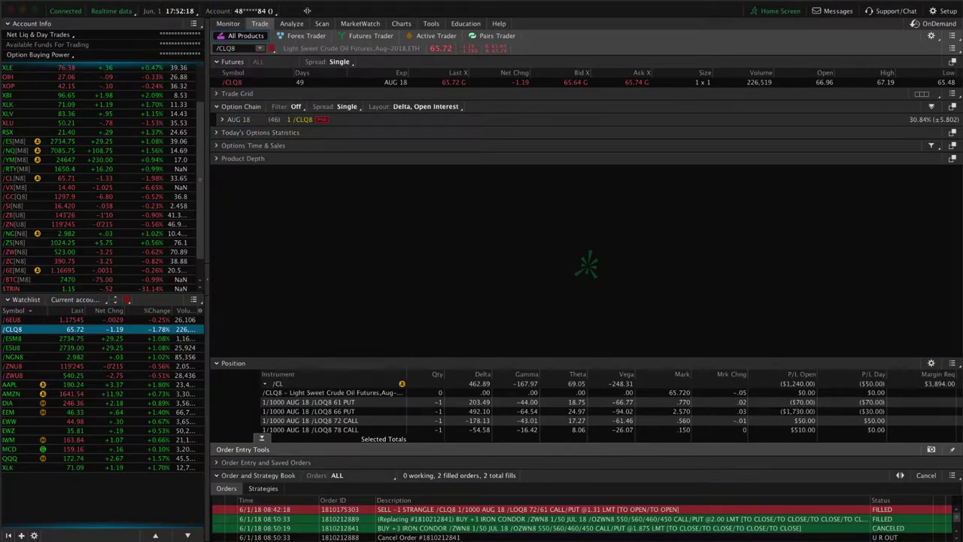
left_click(291, 24)
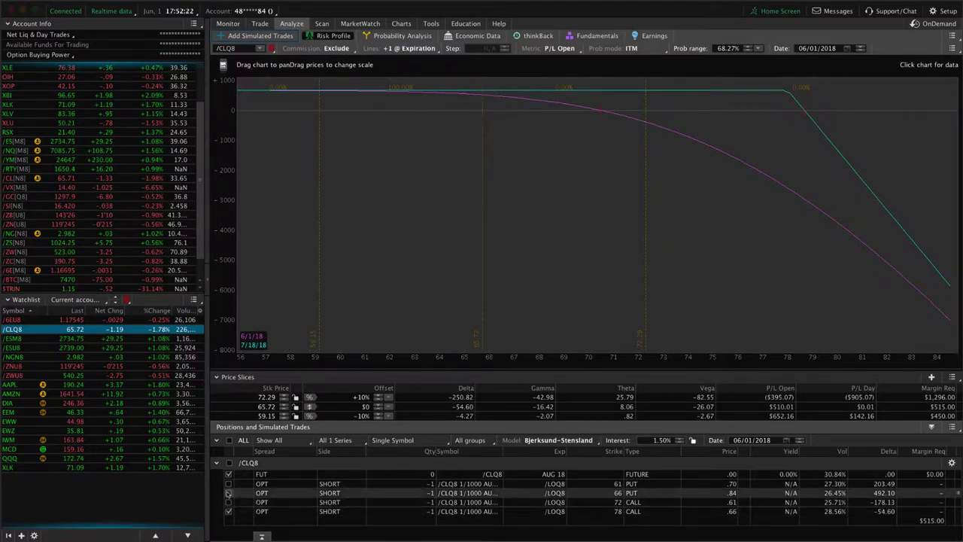
left_click(228, 493)
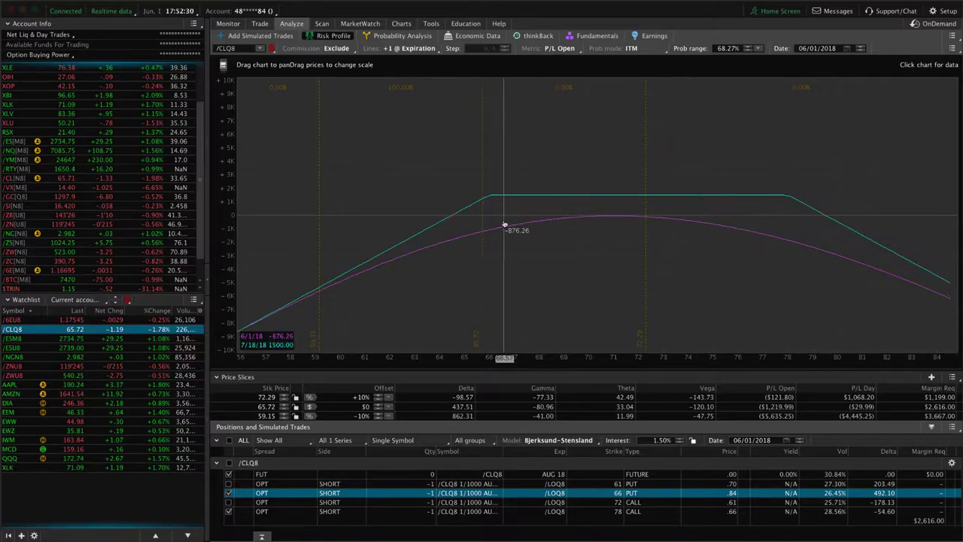
left_click(229, 483)
left_click(229, 492)
left_click(229, 502)
left_click(229, 511)
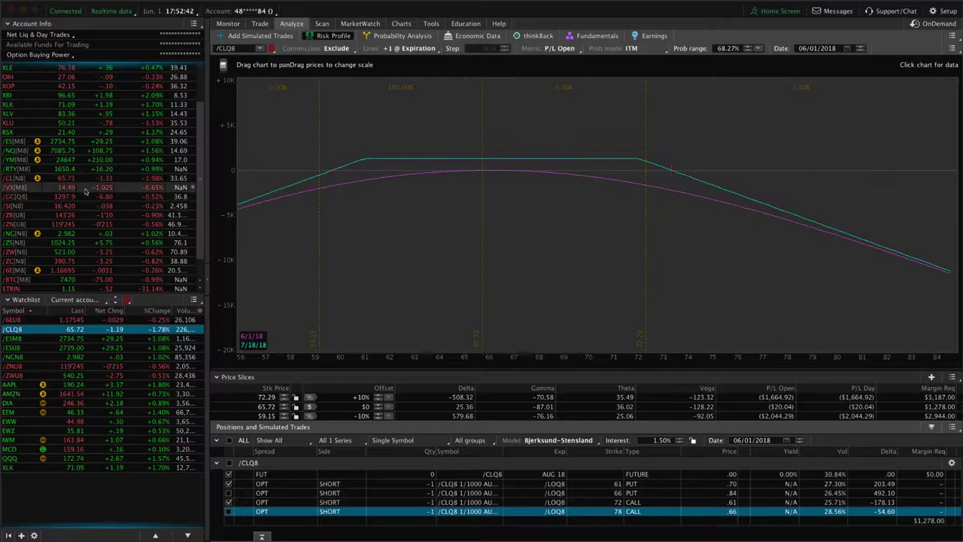
scroll(86, 194, "down", 3)
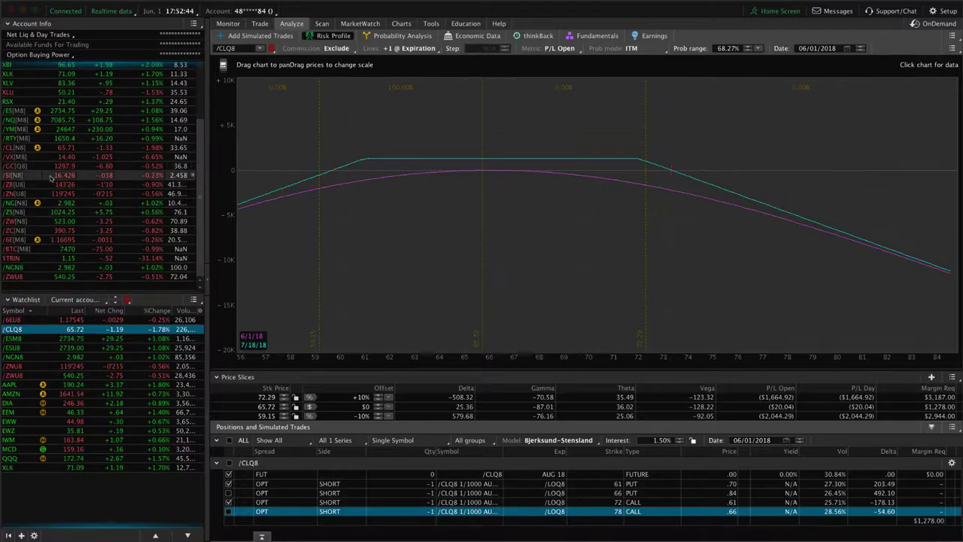
- Load /CL and open its daily chart showing IV Rank 65 and IV Percentile 66
left_click(84, 147)
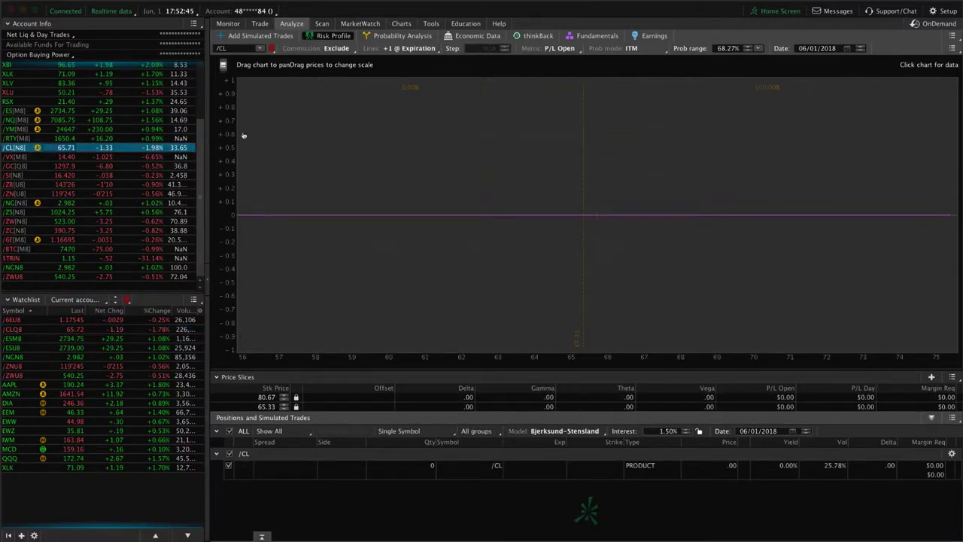
left_click(399, 24)
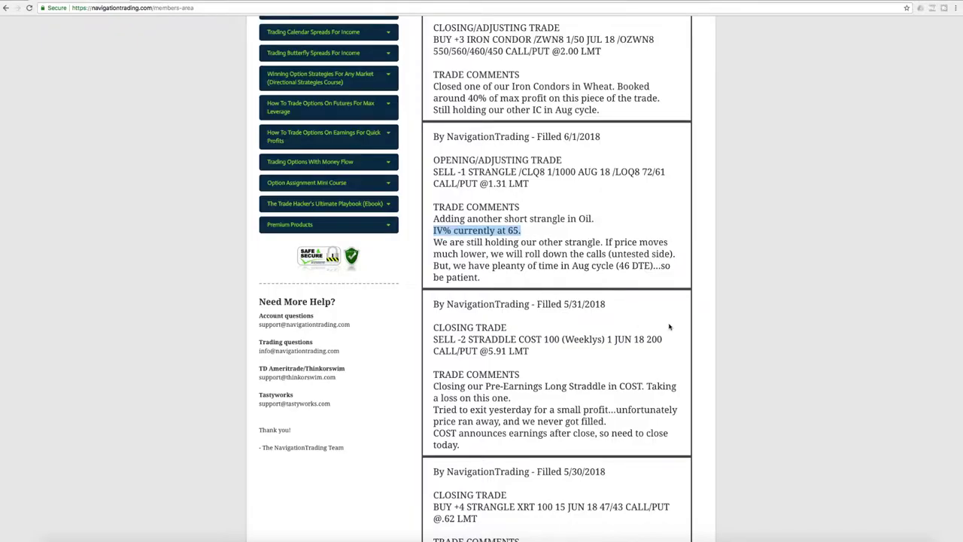
- Scroll to the 6/1 wheat iron condor closing alert and highlight its /ZW symbol
scroll(670, 327, "up", 5)
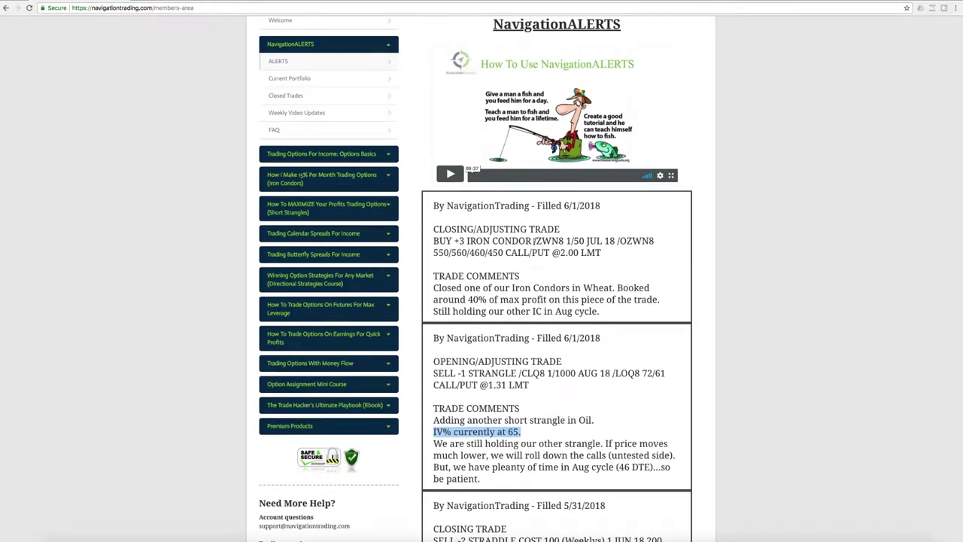
left_click_drag(534, 241, 552, 241)
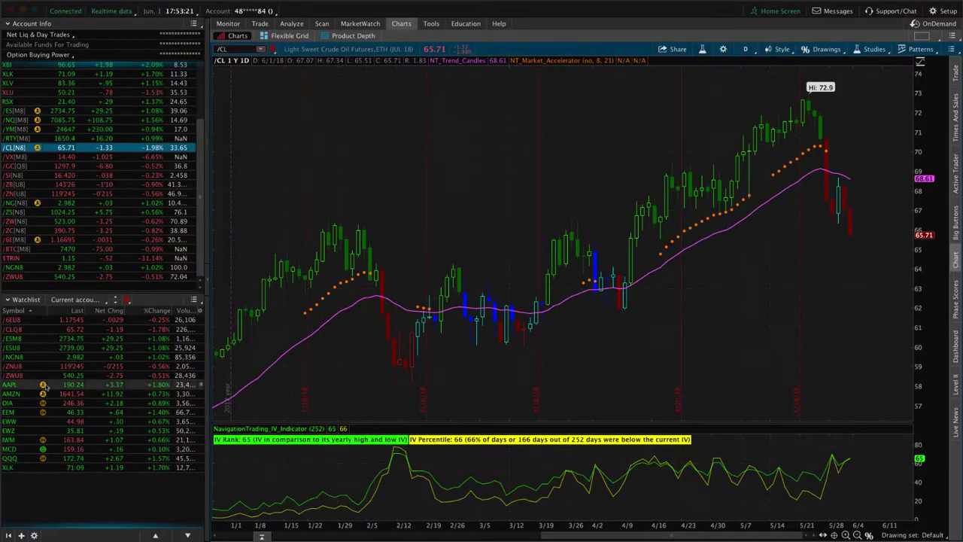
- Show the full /ZWU8 wheat iron condor risk profile, then load the /6EU8 euro profile
left_click(45, 374)
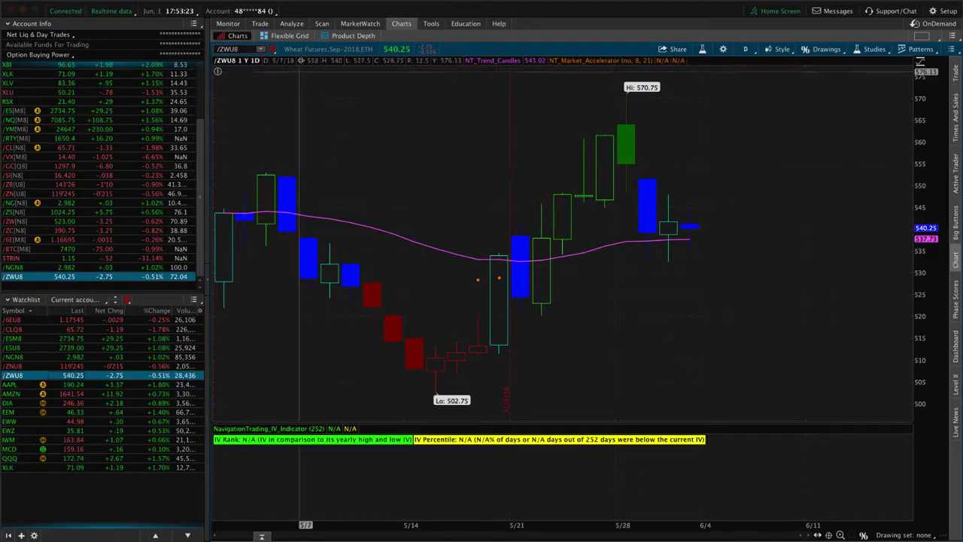
left_click(291, 23)
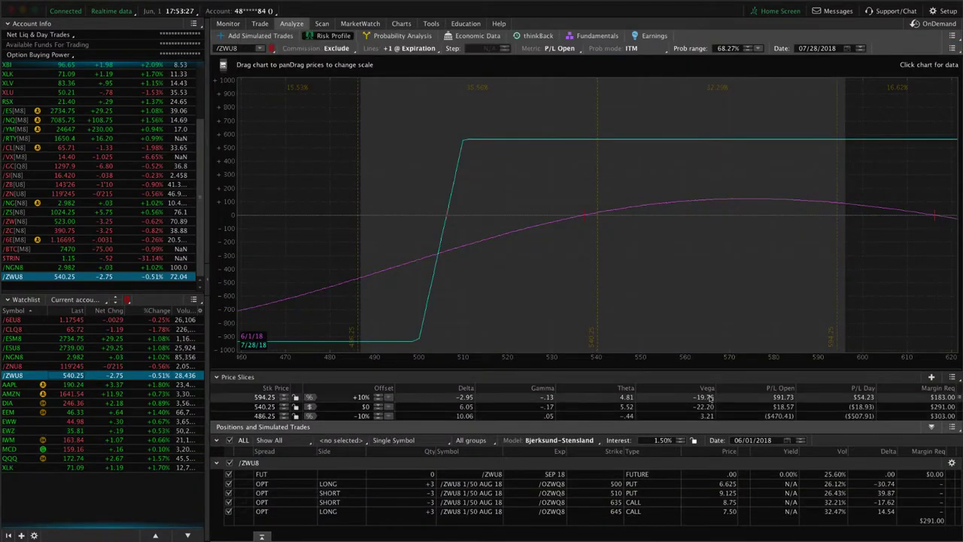
left_click_drag(760, 358, 589, 358)
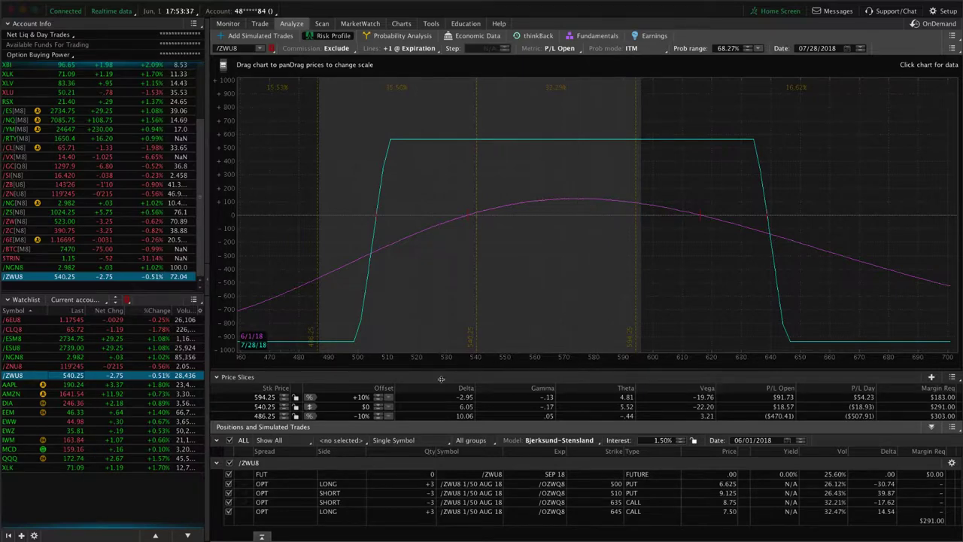
left_click(125, 320)
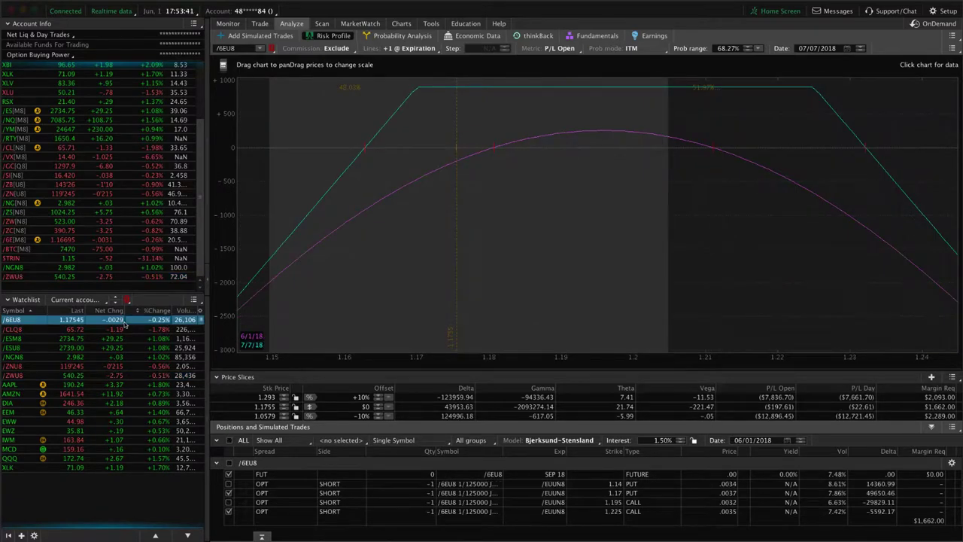
- Load the /ESM8 put spread's risk profile, then bring up its All Products trade page
left_click(86, 340)
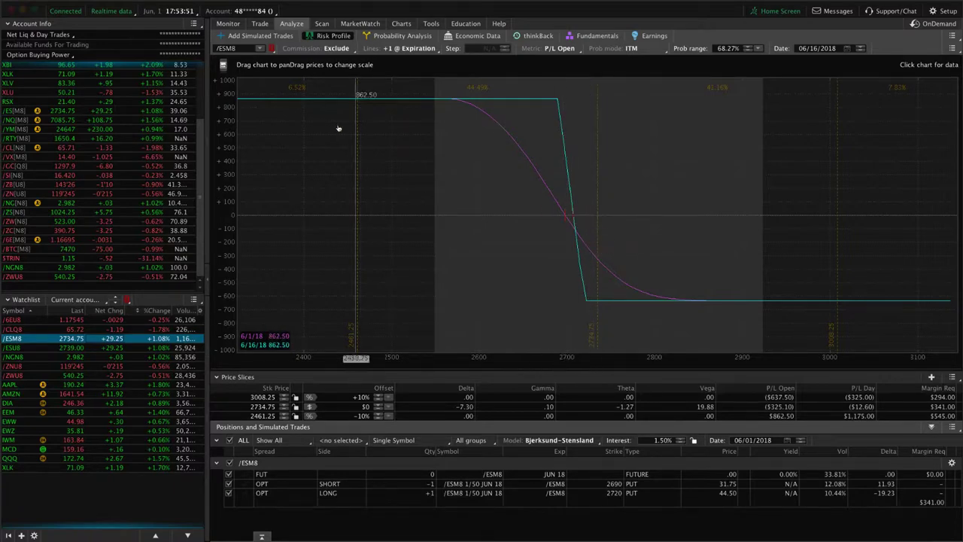
left_click(261, 24)
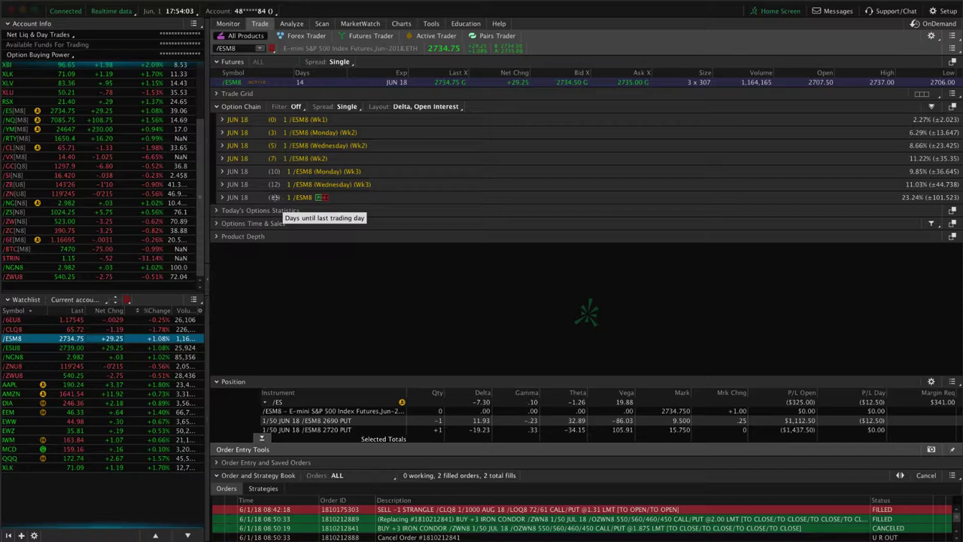
- Return to the /ESM8 risk profile showing $862.50 maximum gain and $637.50 maximum loss
left_click(292, 24)
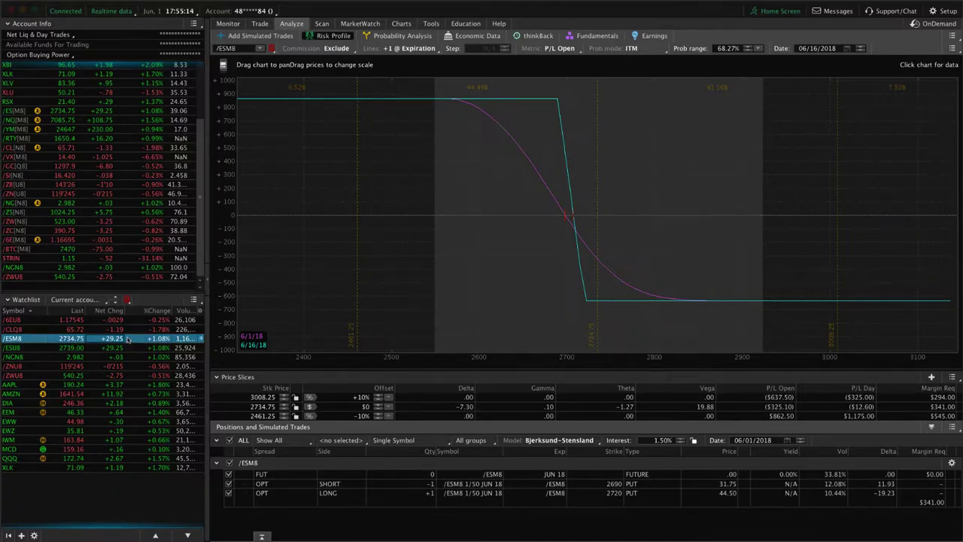
- Step through the /ESU8 and /NGN8 iron condor risk profiles, ending on AMZN's put vertical
left_click(128, 348)
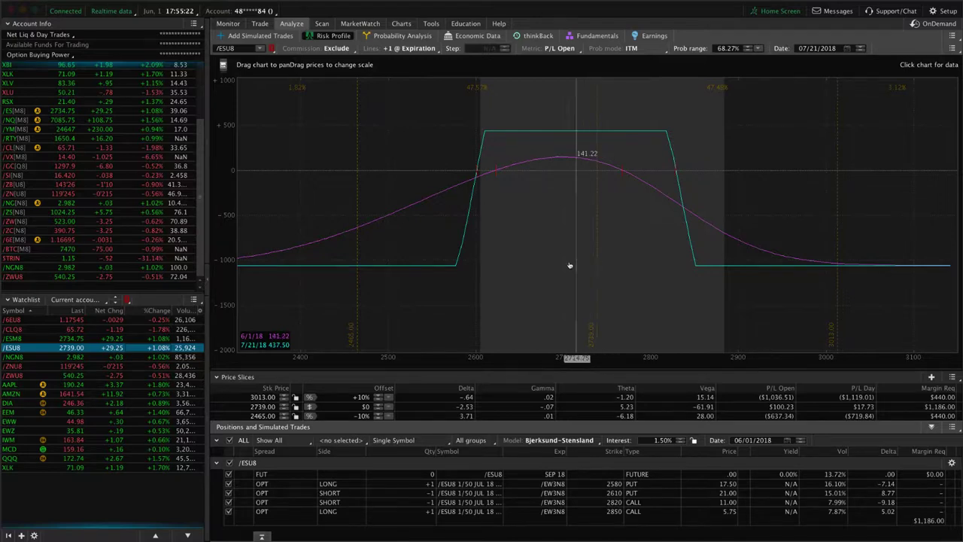
left_click(155, 358)
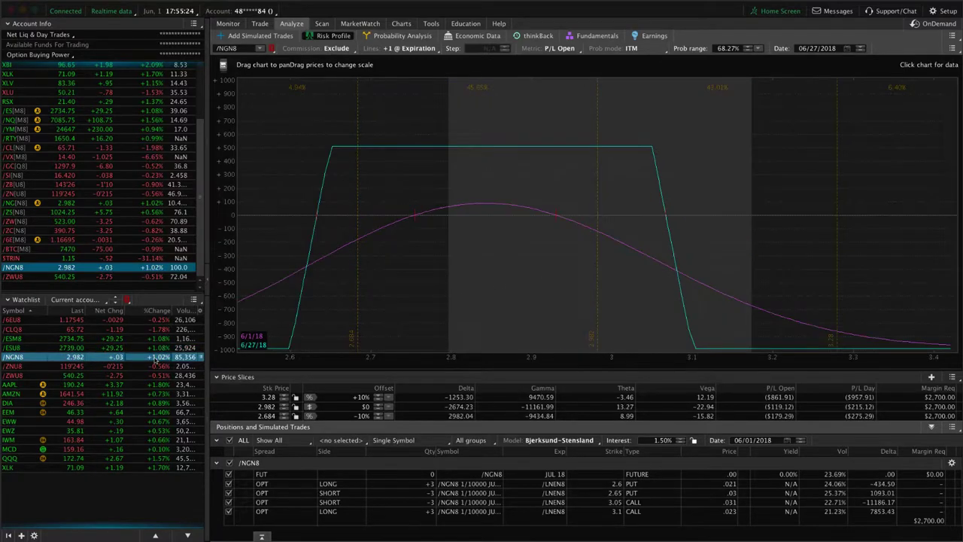
left_click(113, 393)
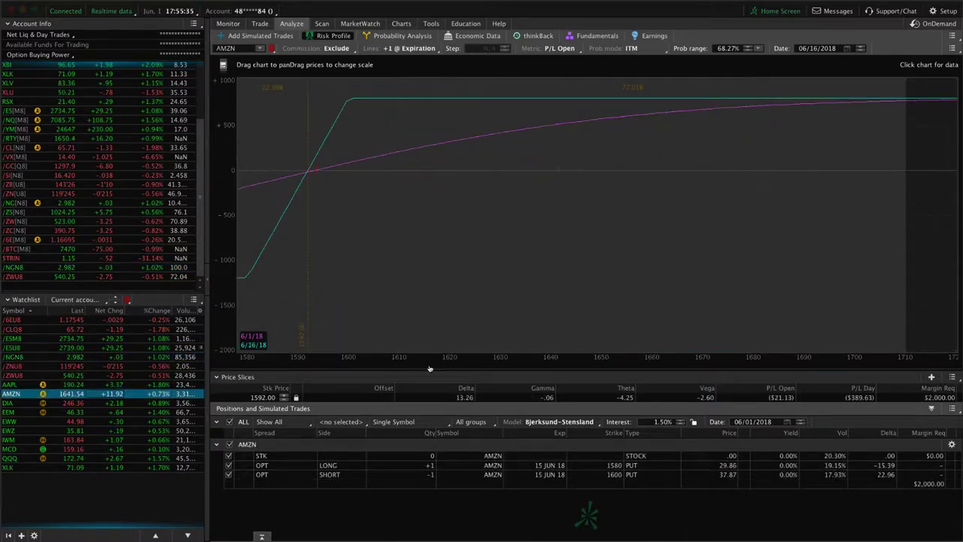
- Pan the AMZN P/L graph to start near 1550, then view AMZN's daily chart
left_click_drag(437, 323, 624, 322)
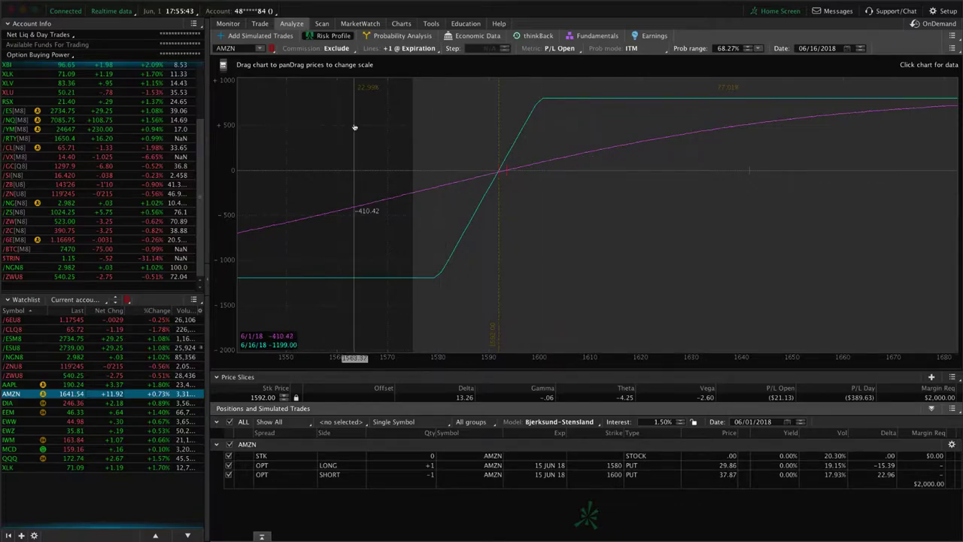
left_click(403, 23)
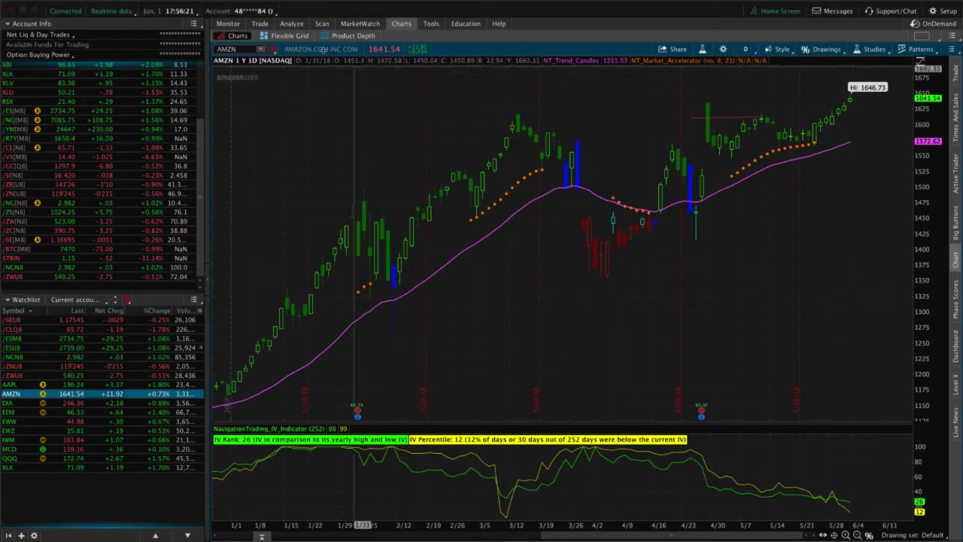
- Revisit AMZN's risk profile over 1560–1690, then load DIA's 15 JUN 18 call position
left_click(292, 23)
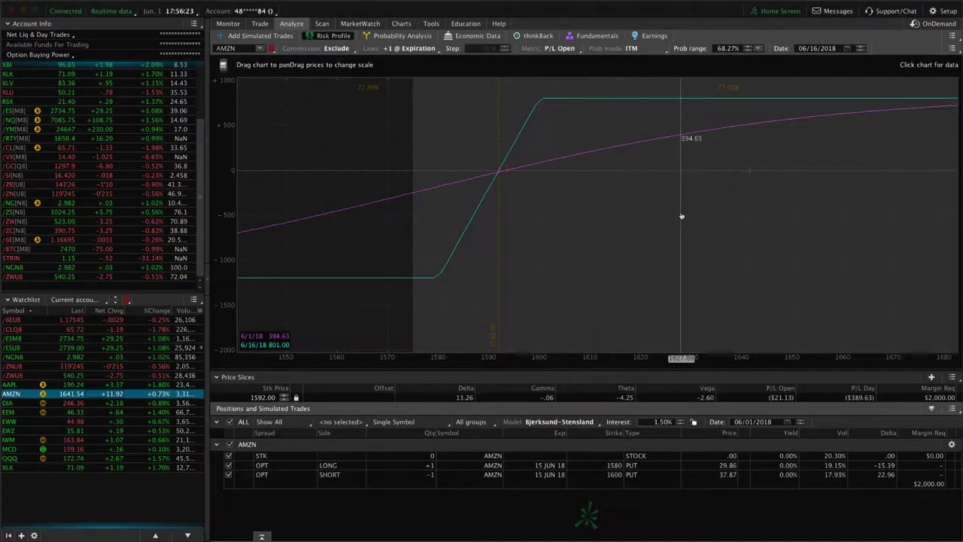
left_click_drag(681, 216, 595, 279)
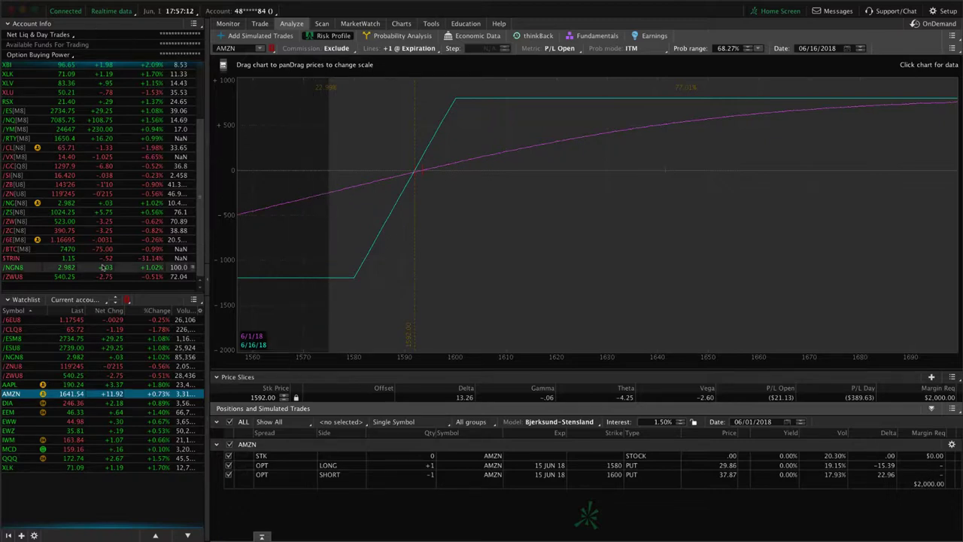
left_click(151, 404)
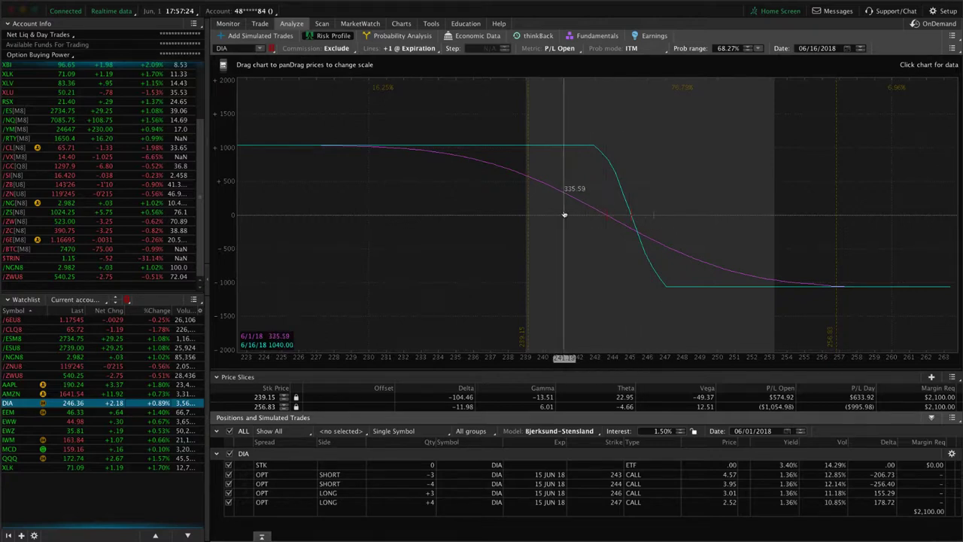
- Cycle through the EEM and EWW risk profiles, ending on EWZ's 35/42 July strangle
left_click(158, 413)
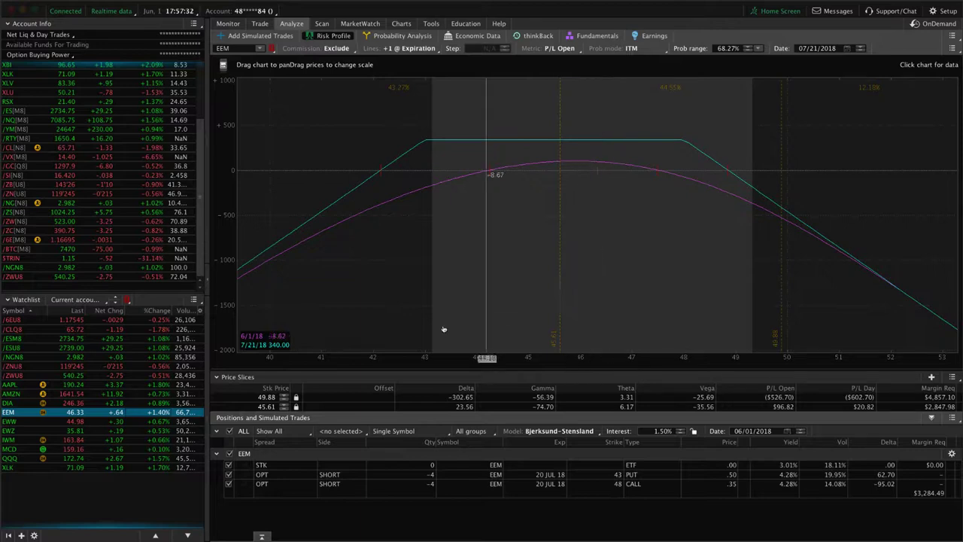
left_click(171, 422)
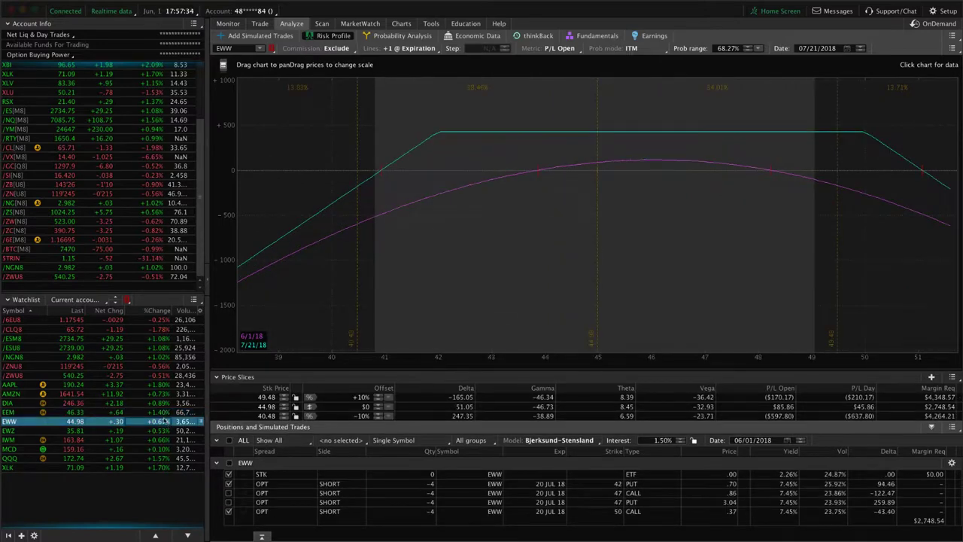
left_click(160, 431)
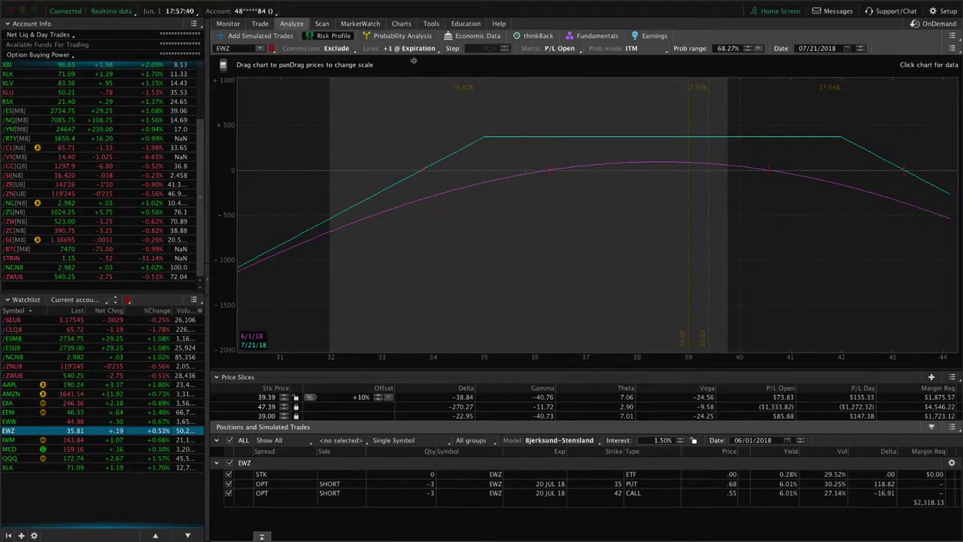
- Check EWZ's one-year chart, then load IWM's June 161/164 call spread risk profile
left_click(400, 23)
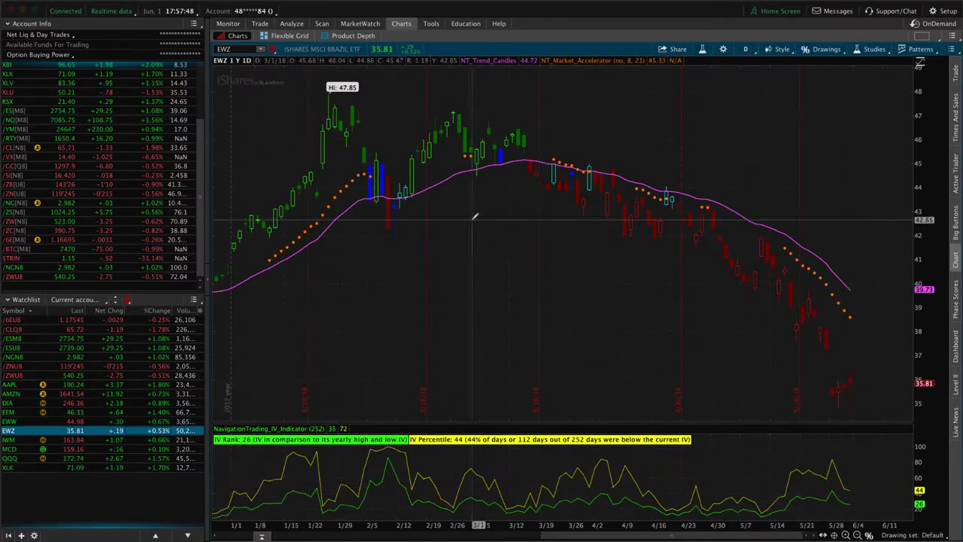
left_click(292, 23)
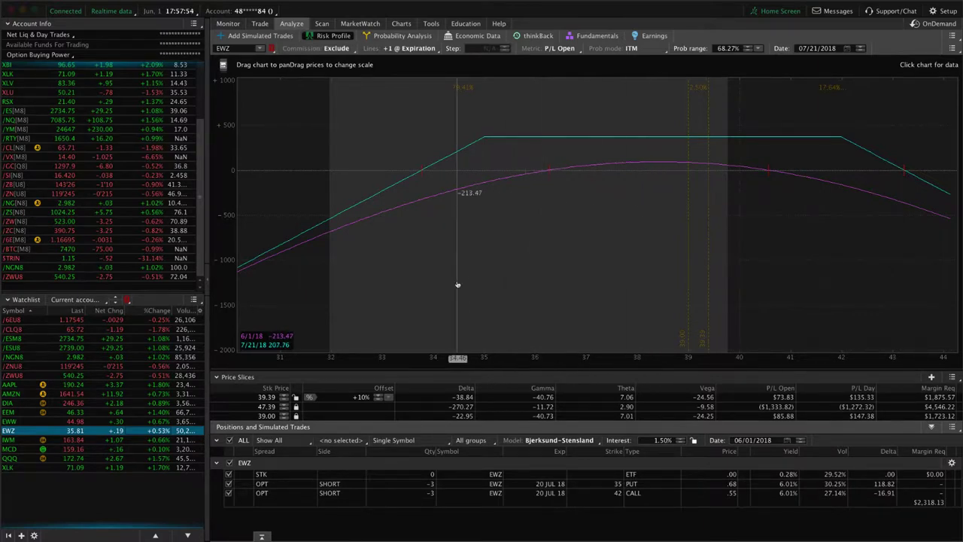
left_click(165, 441)
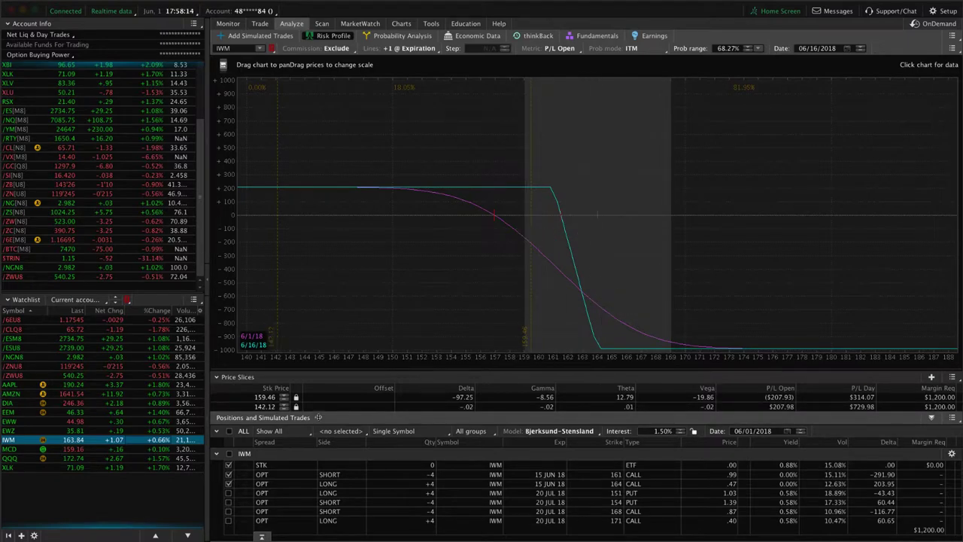
- Show IWM's July condor by unchecking the June 161/164 calls and checking the July 151/154/168/171 legs
left_click(228, 477)
left_click(228, 474)
left_click(227, 483)
left_click(228, 483)
left_click(227, 492)
left_click(228, 501)
left_click(228, 511)
left_click(229, 521)
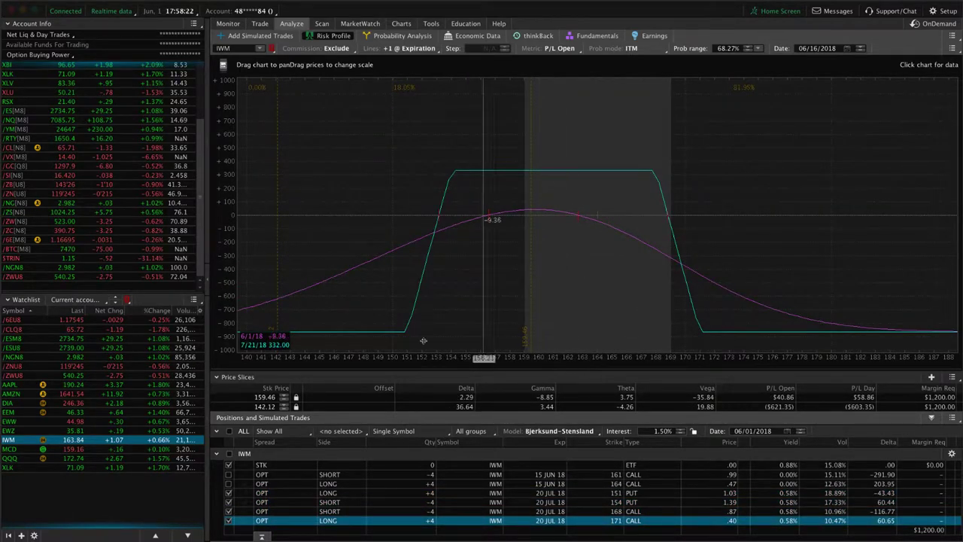
- Inspect MCD's put spread risk with the graph narrowed to about 151–172, then load QQQ
left_click(159, 449)
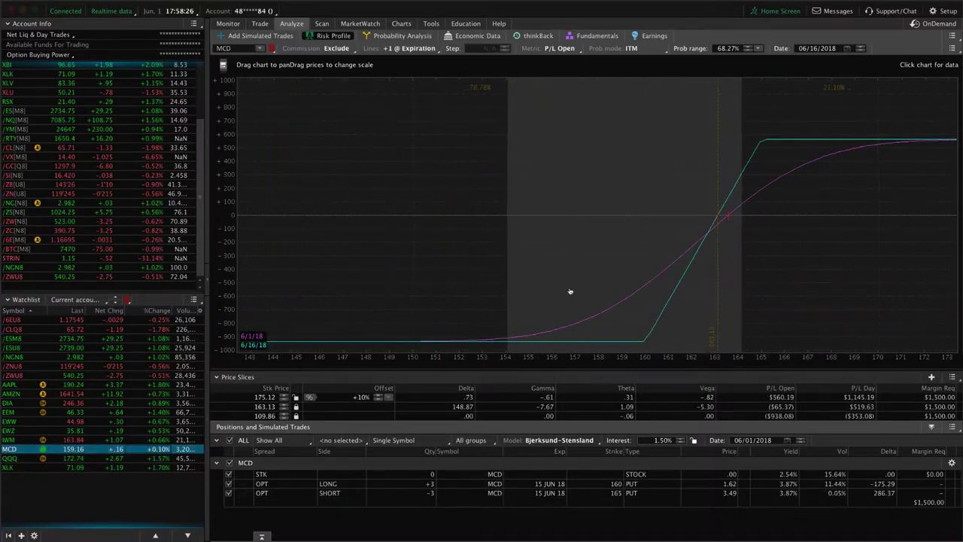
left_click_drag(567, 291, 430, 294)
left_click_drag(574, 363, 601, 364)
left_click_drag(561, 291, 389, 264)
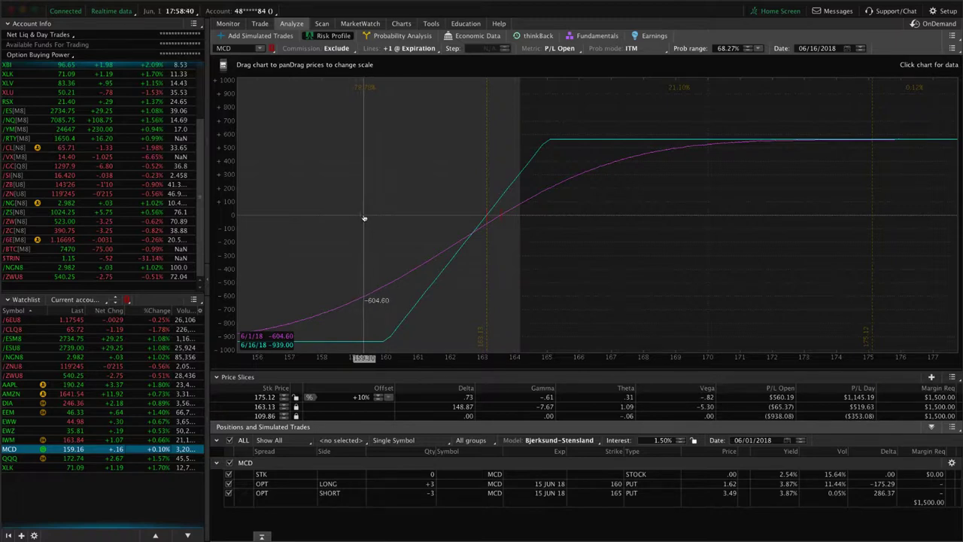
left_click(159, 458)
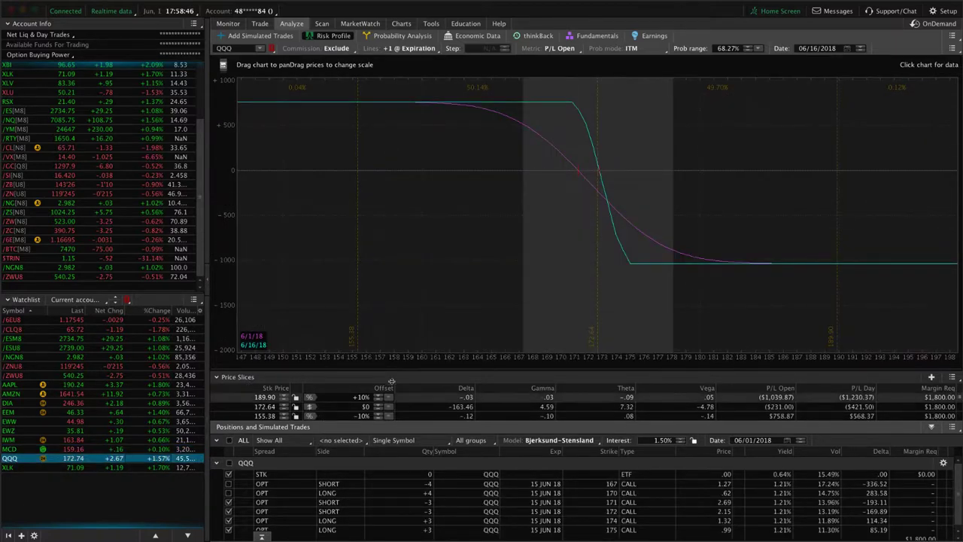
- Isolate QQQ's 167/170 call spread by excluding the 171–175 calls, then load XLK's put vertical
left_click_drag(401, 357, 400, 347)
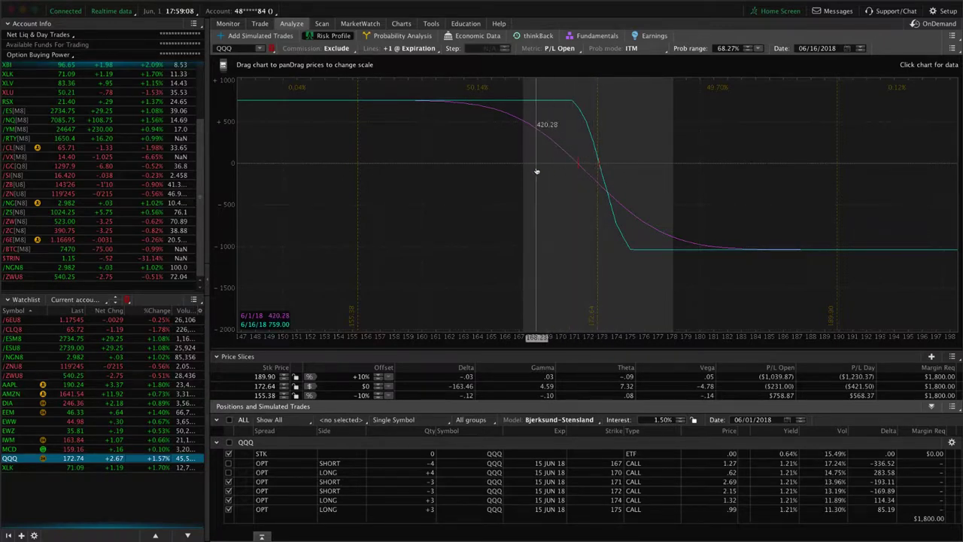
left_click(229, 509)
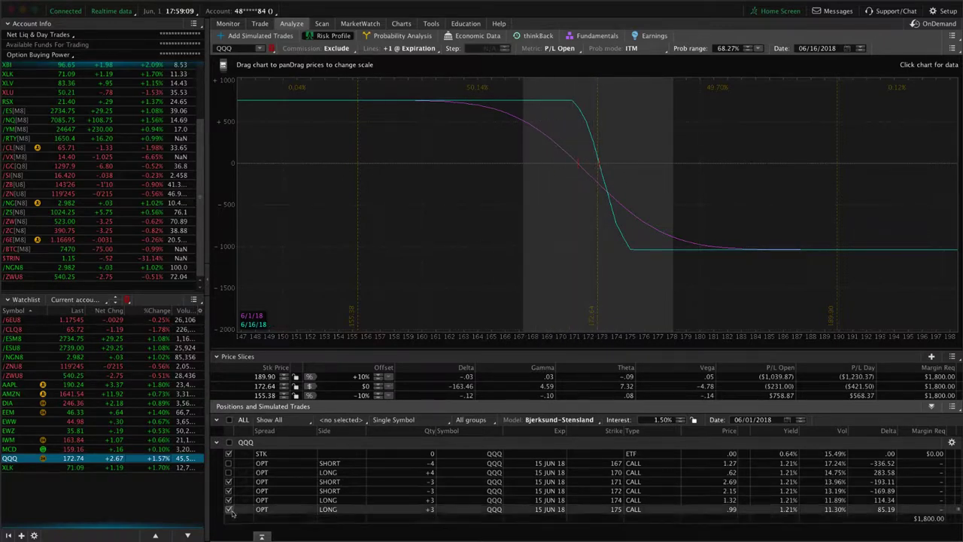
left_click(229, 499)
left_click(228, 491)
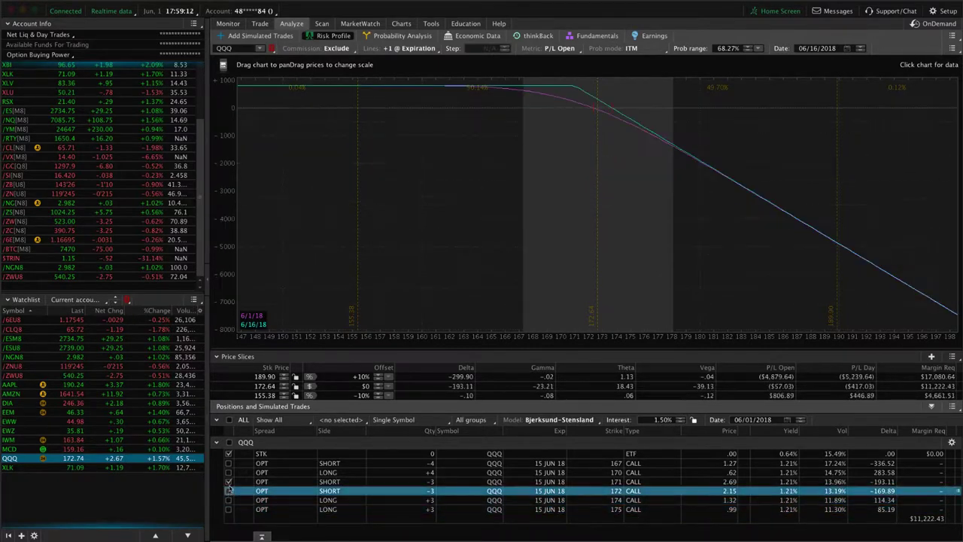
left_click(228, 481)
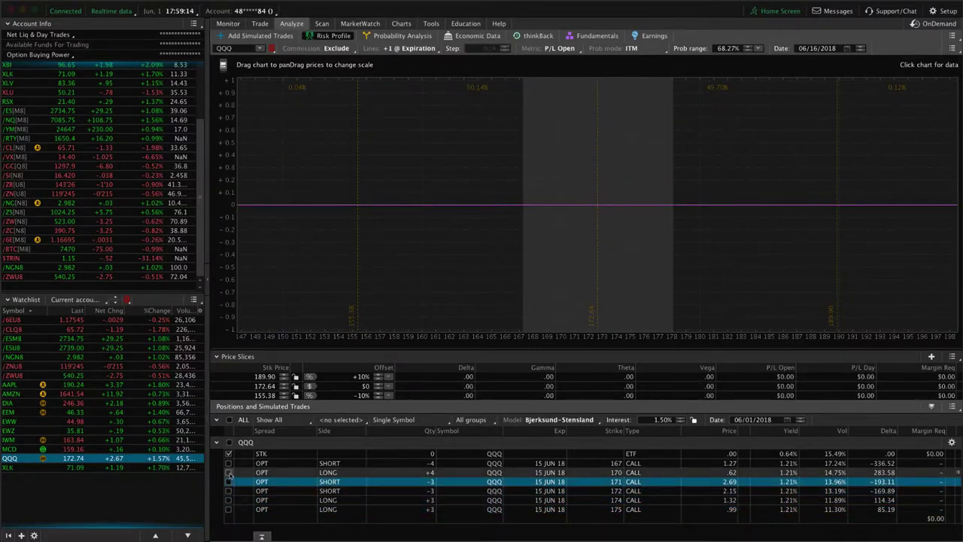
left_click(229, 471)
left_click(228, 463)
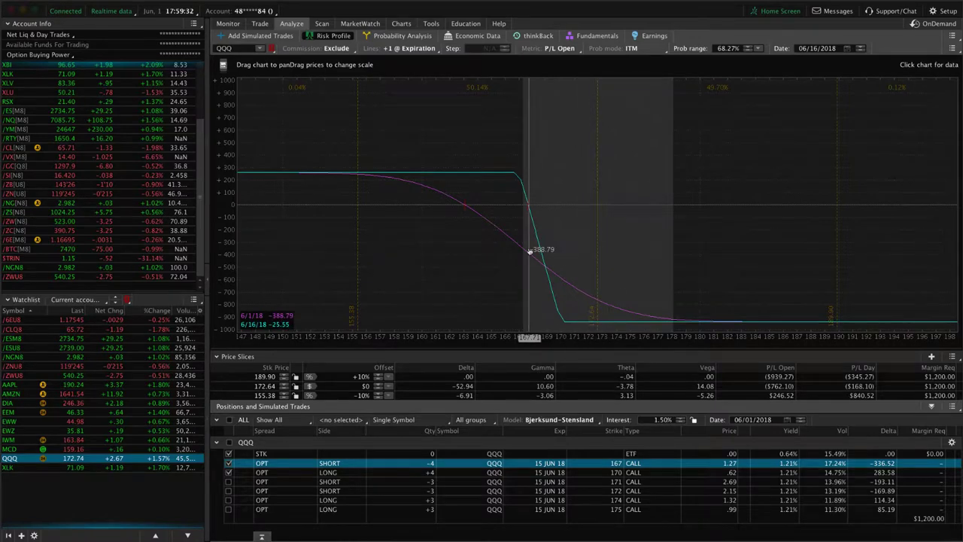
left_click(149, 468)
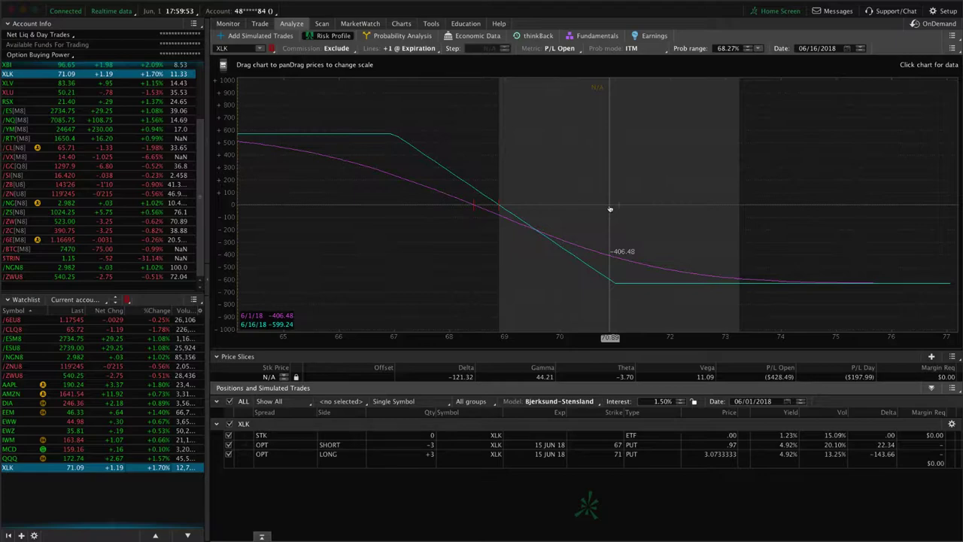
- Switch to XLK's one-year daily chart showing IV Rank 11 and IV Percentile 37
left_click(401, 23)
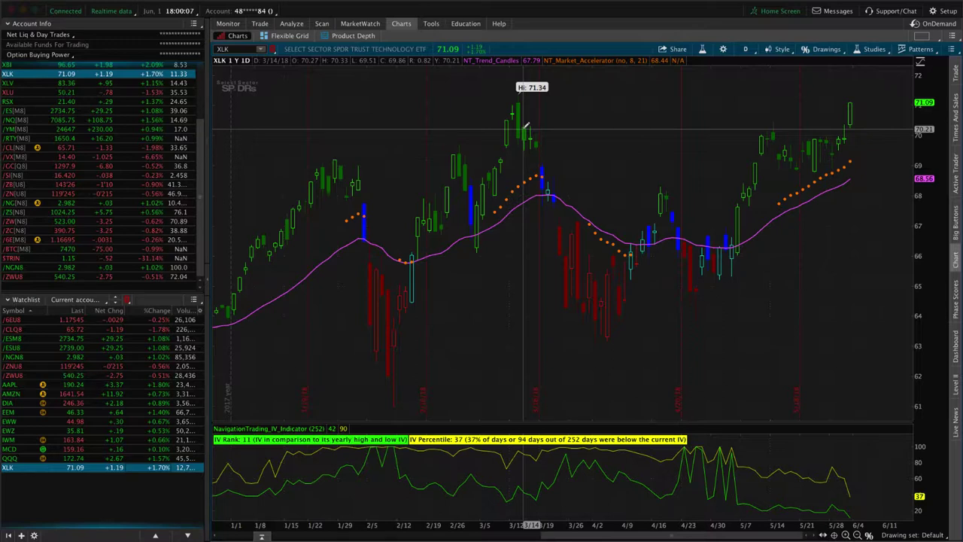
- Load the /ES[M8] E-mini S&P futures one-year daily chart from the watchlist
left_click(149, 113)
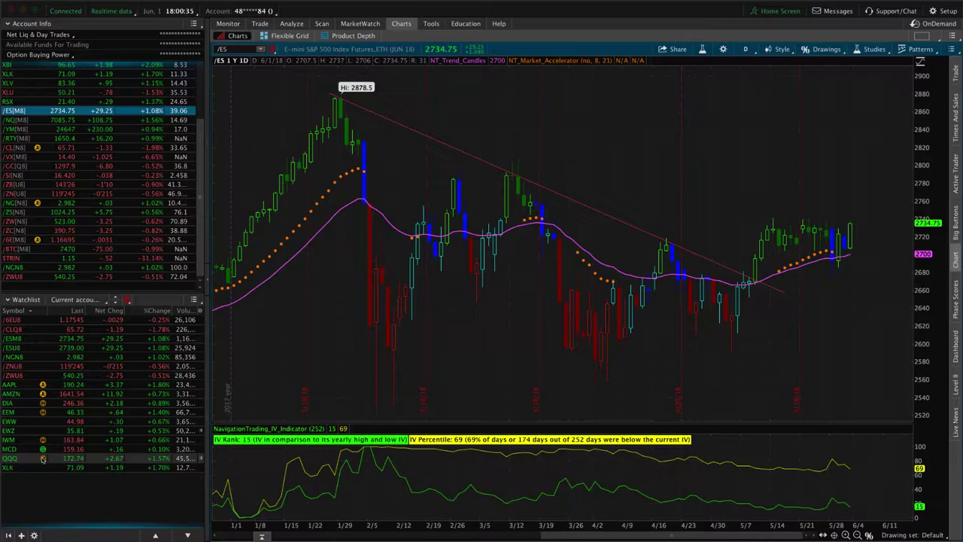
- Chart FXI as a candidate, then switch to IYR's one-year daily chart at 78.46
scroll(72, 222, "up", 1)
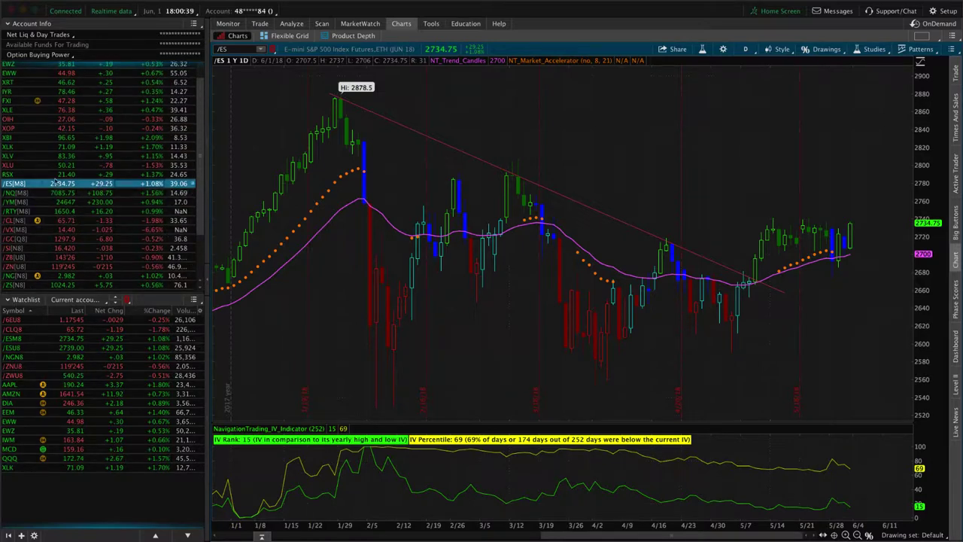
left_click(76, 102)
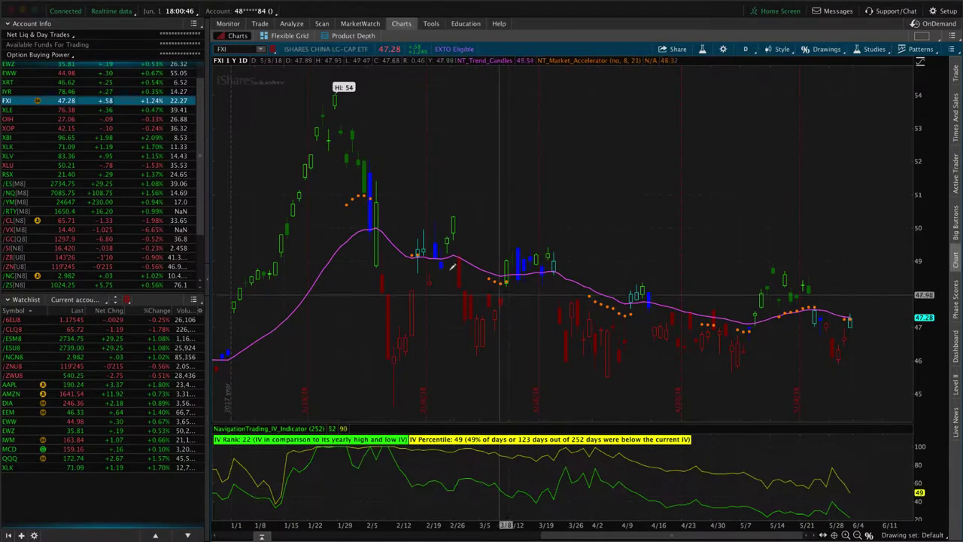
left_click(92, 94)
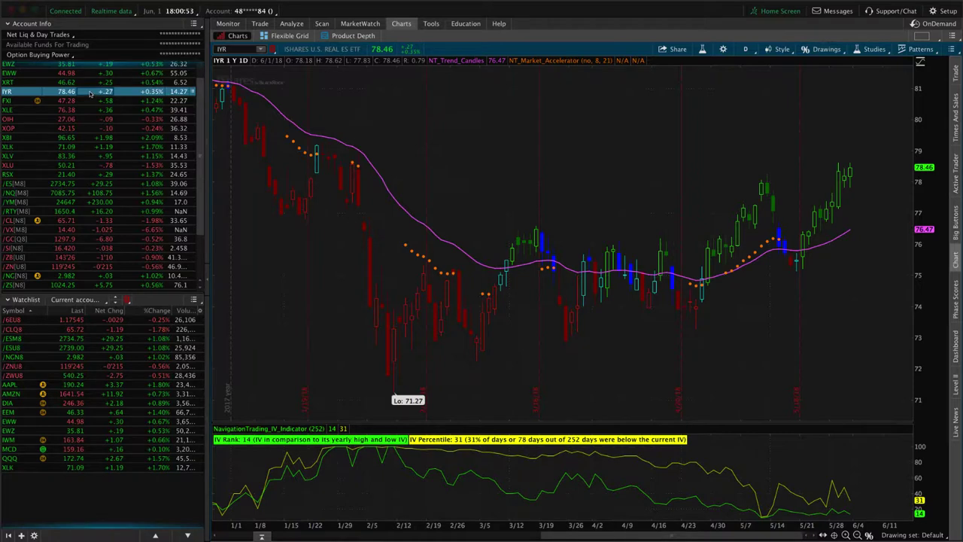
scroll(85, 140, "up", 1)
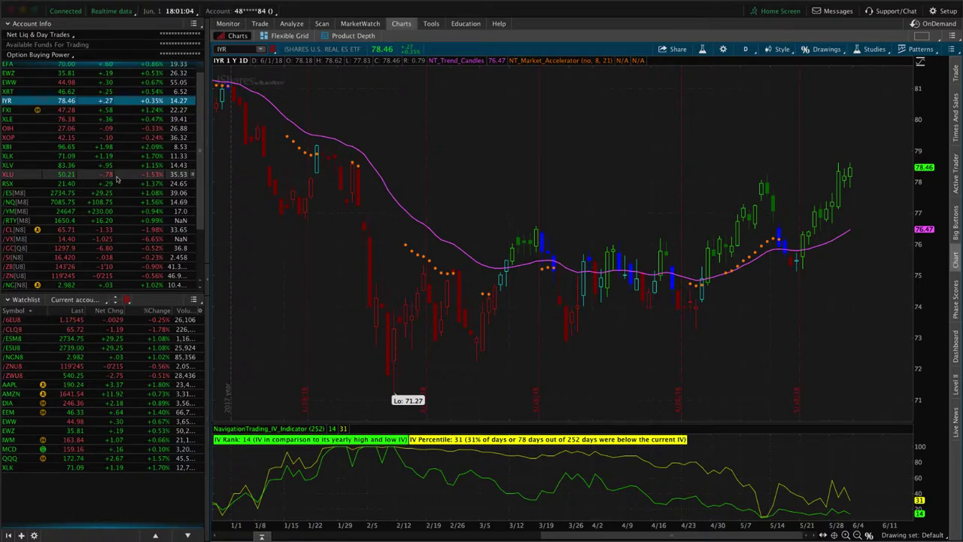
scroll(117, 179, "up", 4)
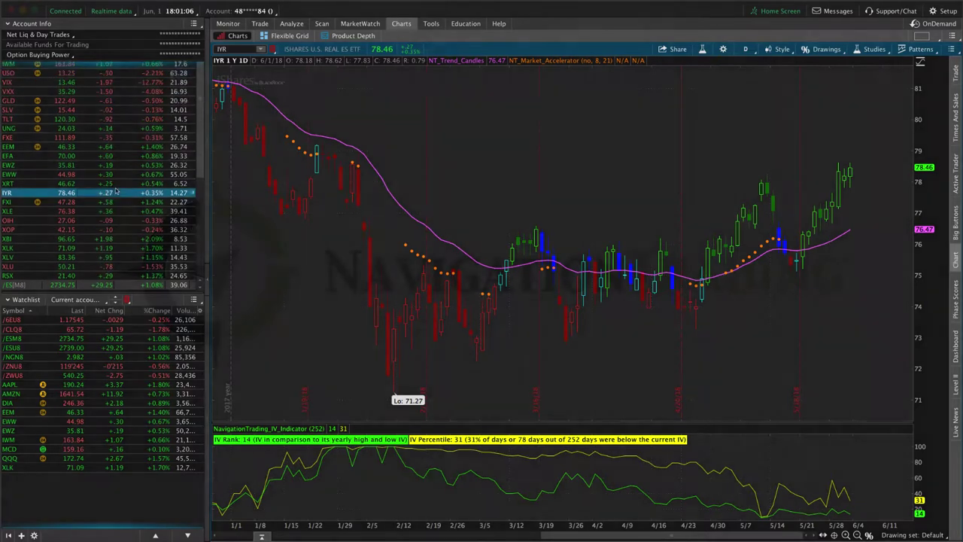